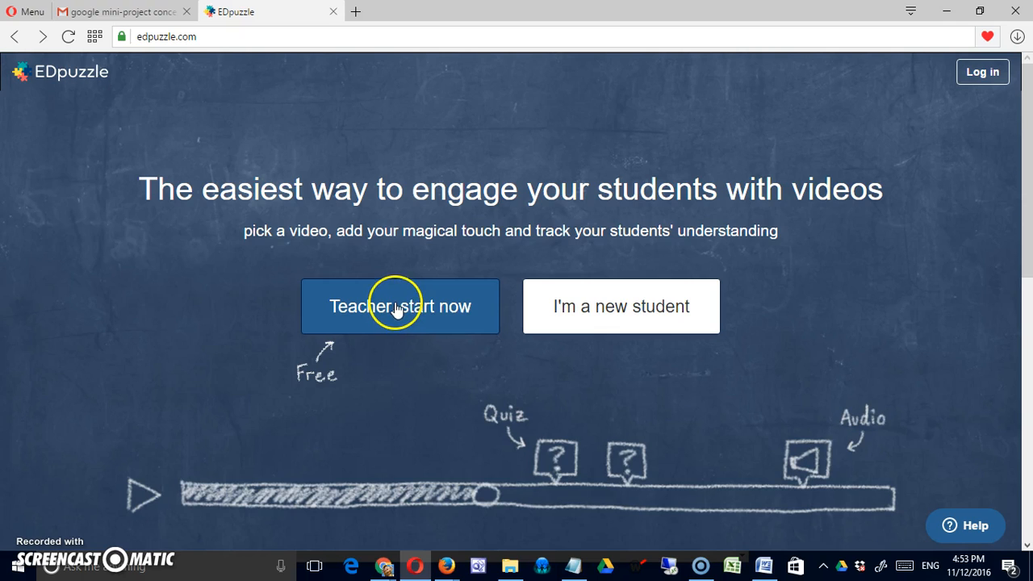
- Open the teacher log-in form and continue to teacher sign-up
{"action": "left_click", "coordinate": [981, 71]}
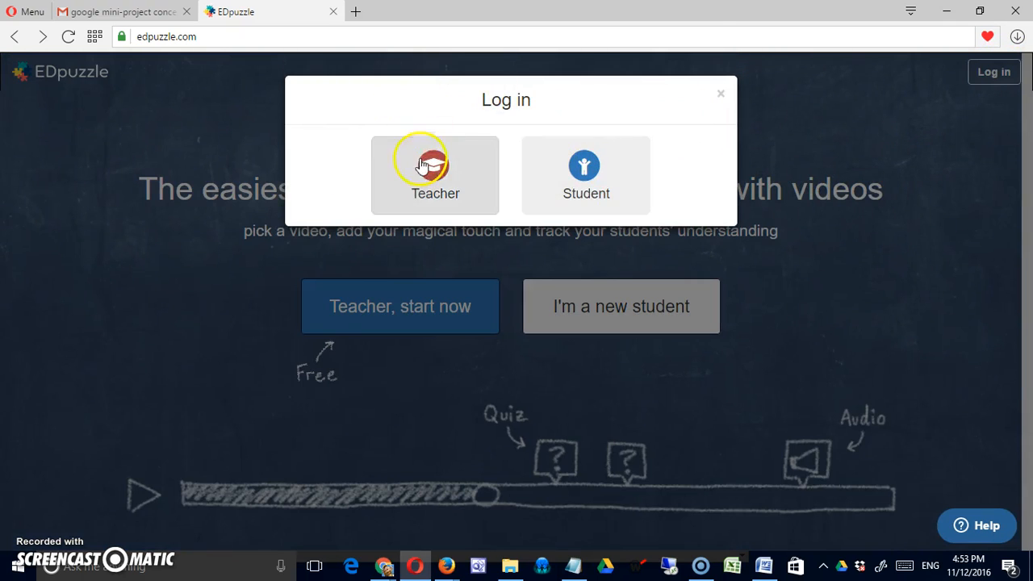
{"action": "left_click", "coordinate": [433, 173]}
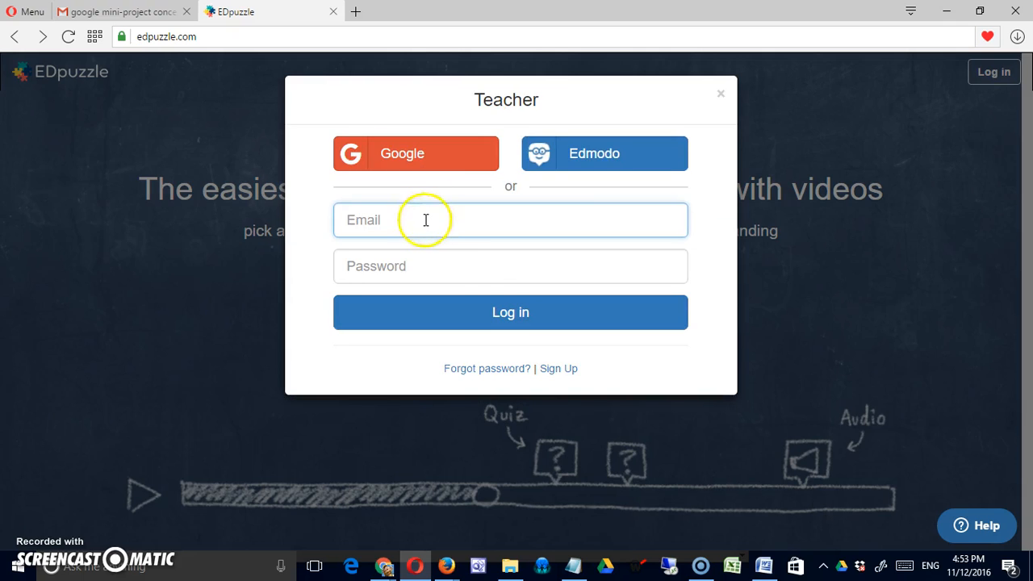
{"action": "left_click", "coordinate": [570, 369]}
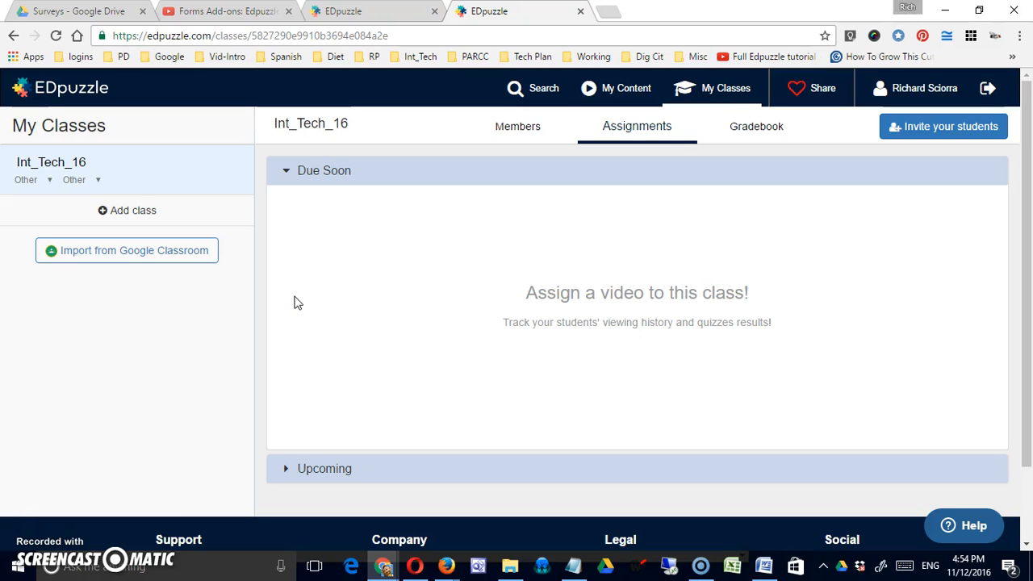
- Add a new class named "Test Class" to My Classes
{"action": "left_click", "coordinate": [105, 211]}
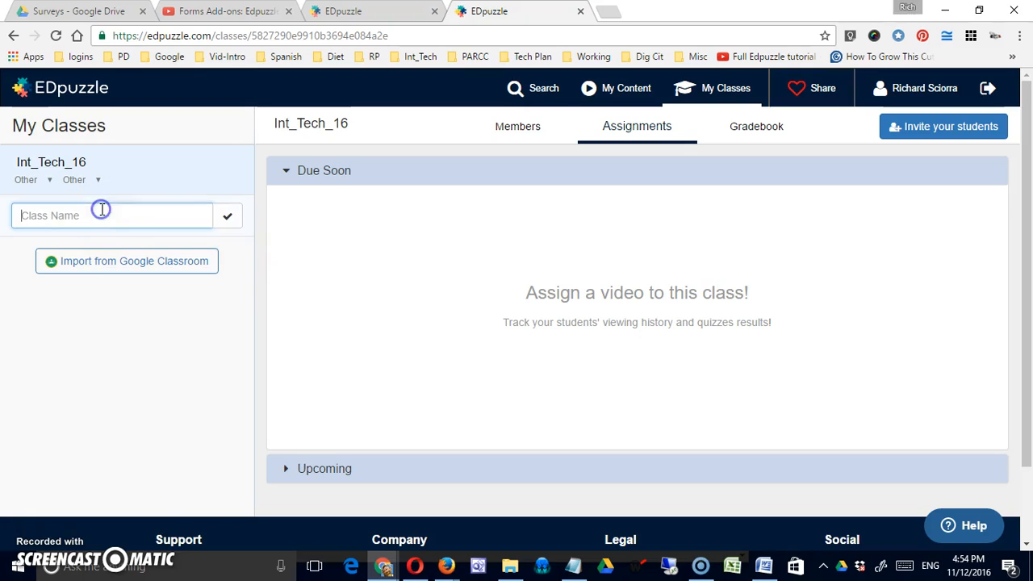
{"action": "type", "text": "Test Class"}
{"action": "left_click", "coordinate": [231, 217]}
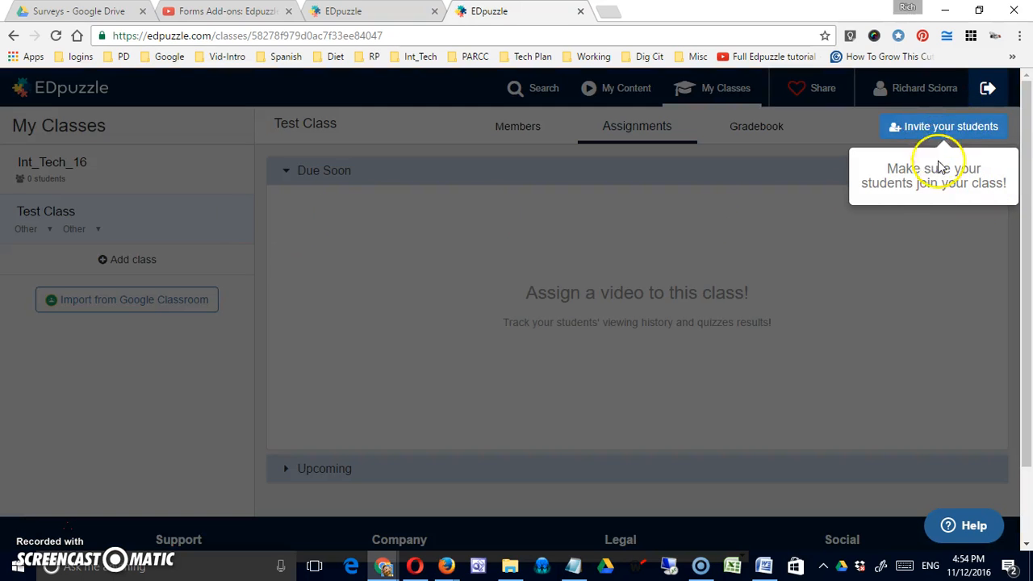
- Open the student invitation for Test Class and copy the class join link
{"action": "left_click", "coordinate": [935, 125]}
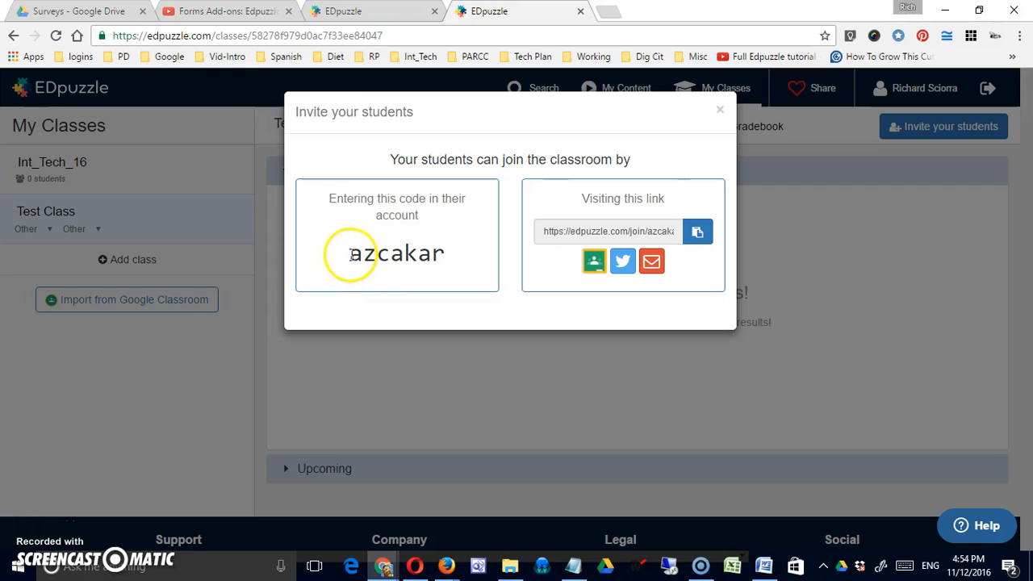
{"action": "left_click_drag", "start_coordinate": [348, 255], "coordinate": [454, 254]}
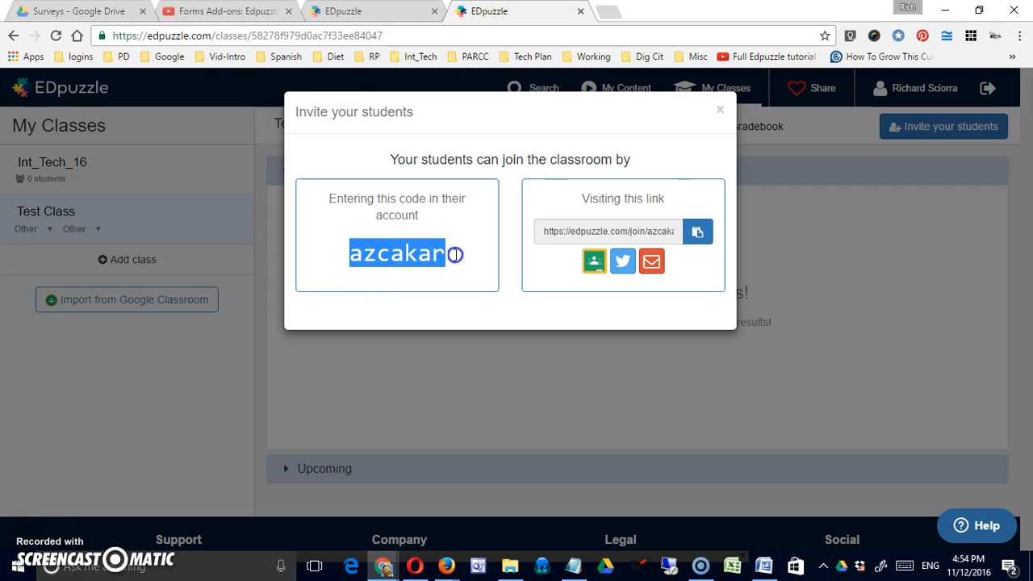
{"action": "left_click_drag", "start_coordinate": [351, 255], "coordinate": [445, 255]}
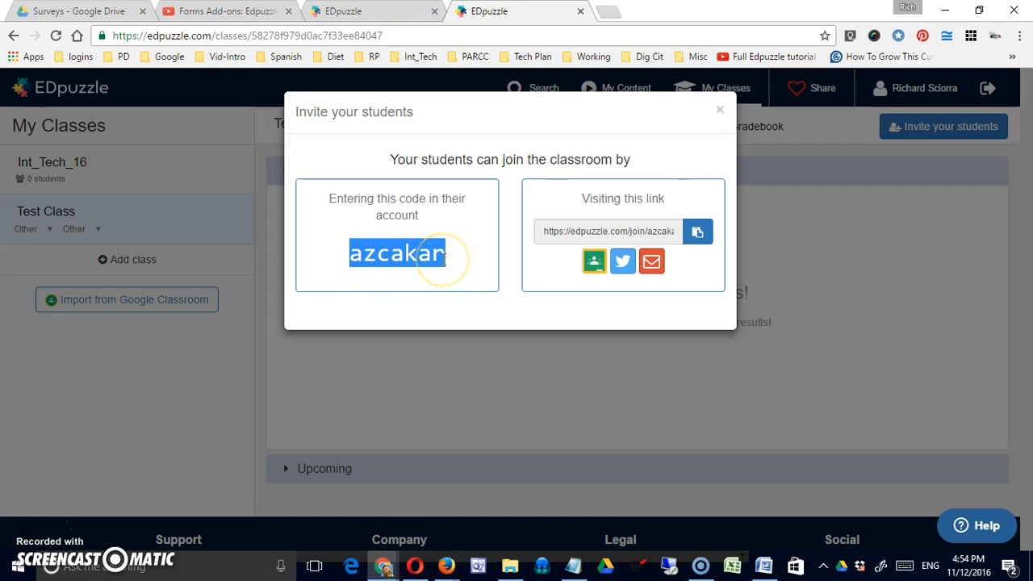
{"action": "left_click", "coordinate": [543, 232]}
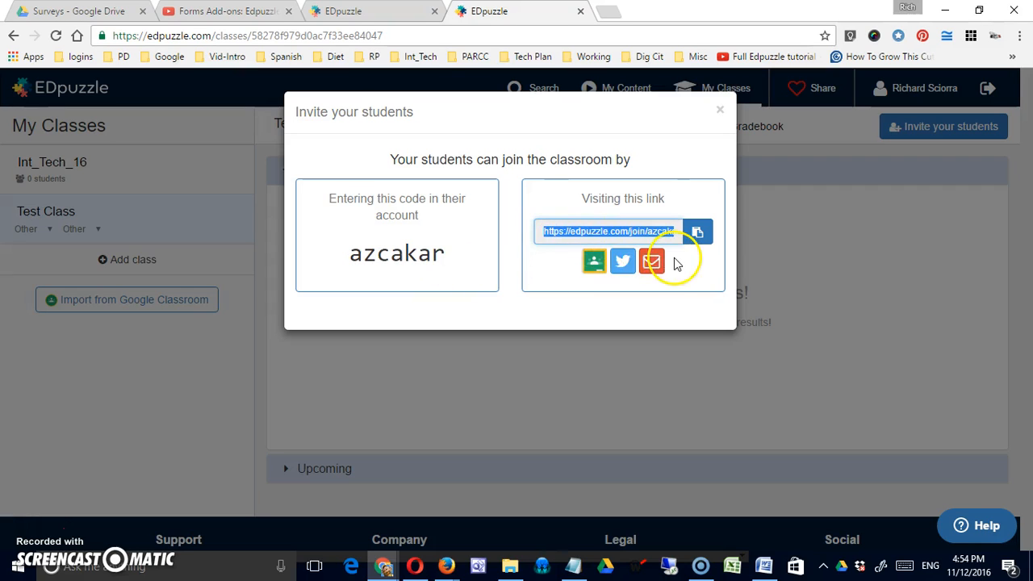
{"action": "left_click", "coordinate": [587, 232]}
{"action": "right_click", "coordinate": [587, 232]}
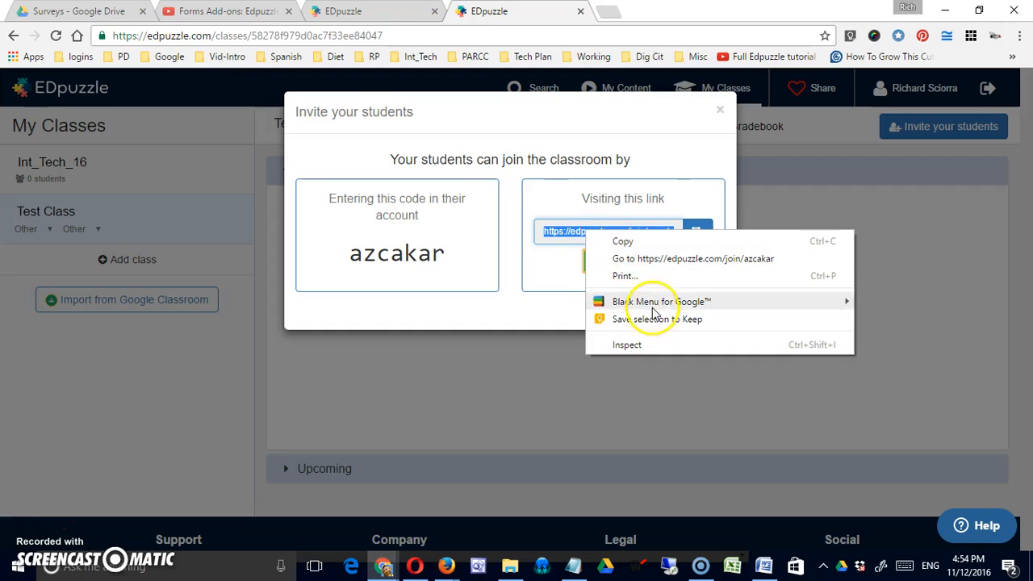
{"action": "left_click", "coordinate": [623, 241]}
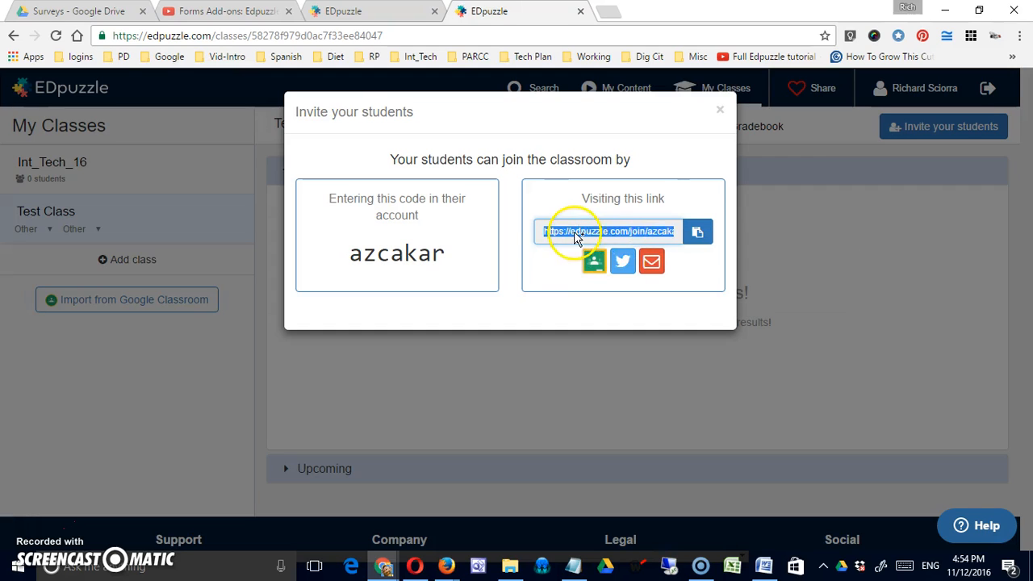
- Switch to Opera, load the copied join link and open the student sign-up form
{"action": "left_click", "coordinate": [415, 565]}
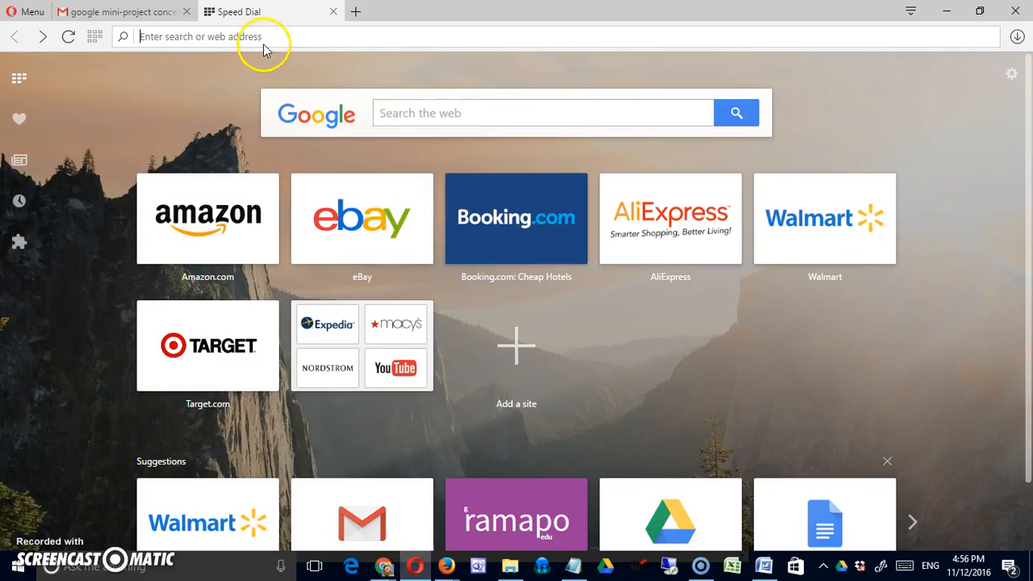
{"action": "right_click", "coordinate": [263, 38]}
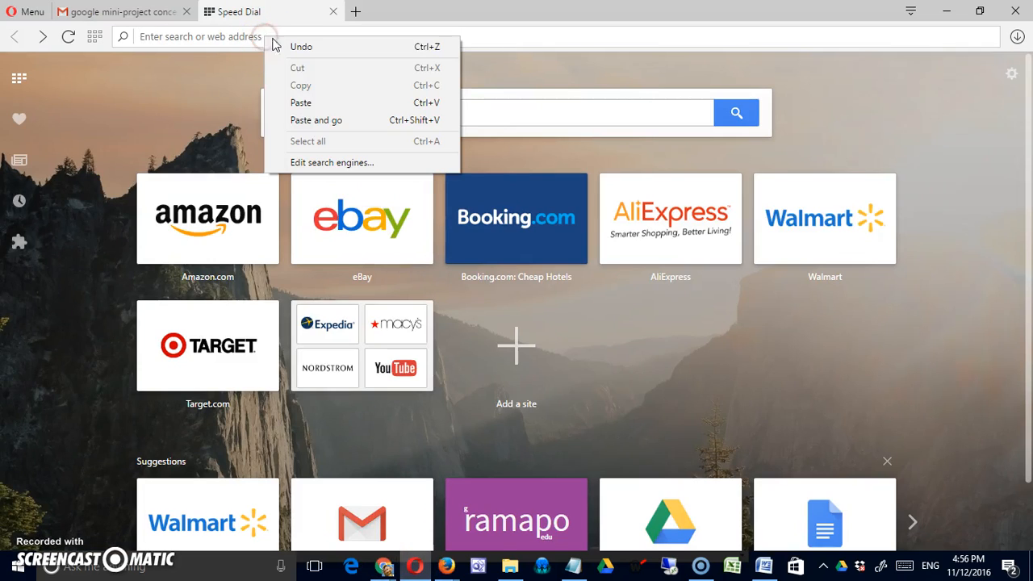
{"action": "left_click", "coordinate": [306, 103]}
{"action": "key", "text": "Return"}
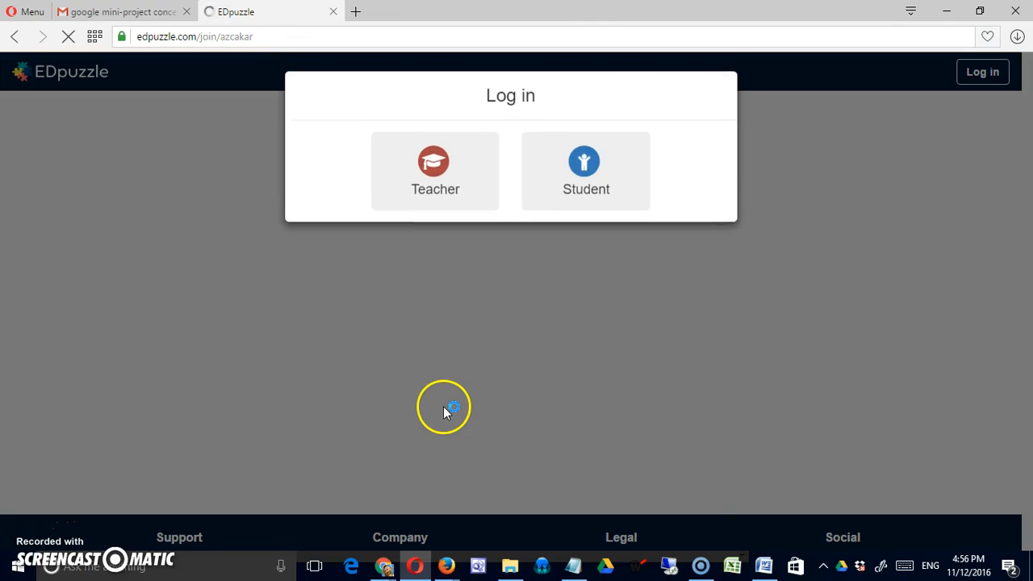
{"action": "left_click", "coordinate": [591, 213]}
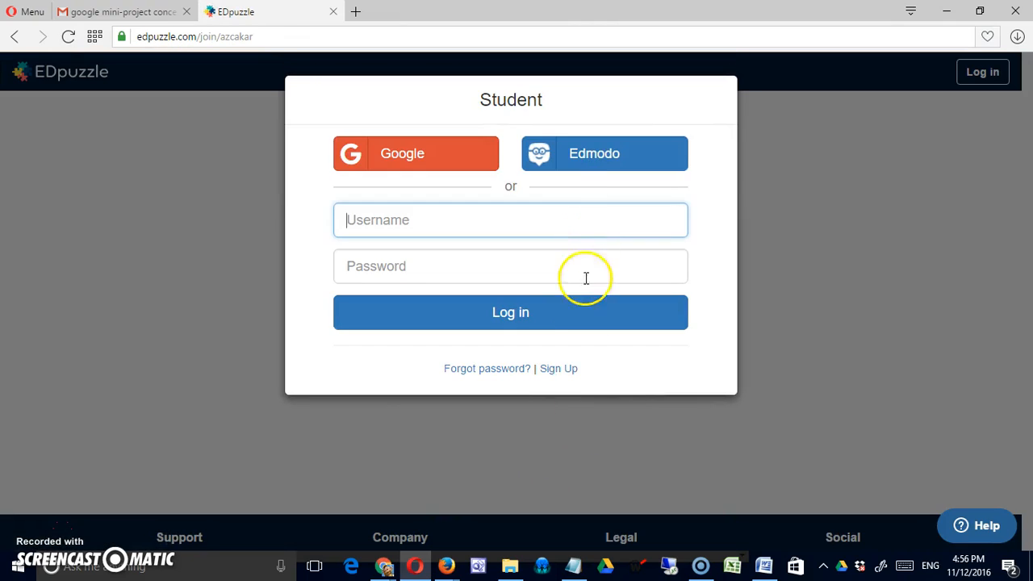
{"action": "left_click", "coordinate": [560, 370]}
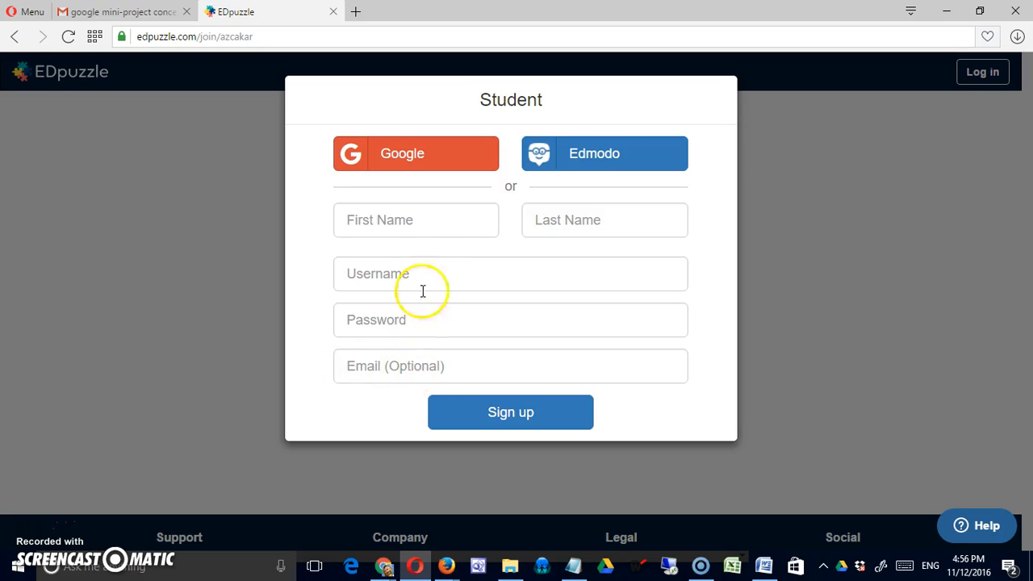
- Examine the first name, last name and username fields of the student sign-up form
{"action": "left_click", "coordinate": [420, 218]}
{"action": "left_click", "coordinate": [595, 219]}
{"action": "left_click", "coordinate": [443, 219]}
{"action": "left_click", "coordinate": [582, 218]}
{"action": "left_click", "coordinate": [422, 215]}
{"action": "left_click", "coordinate": [582, 215]}
{"action": "left_click", "coordinate": [478, 217]}
{"action": "left_click", "coordinate": [584, 218]}
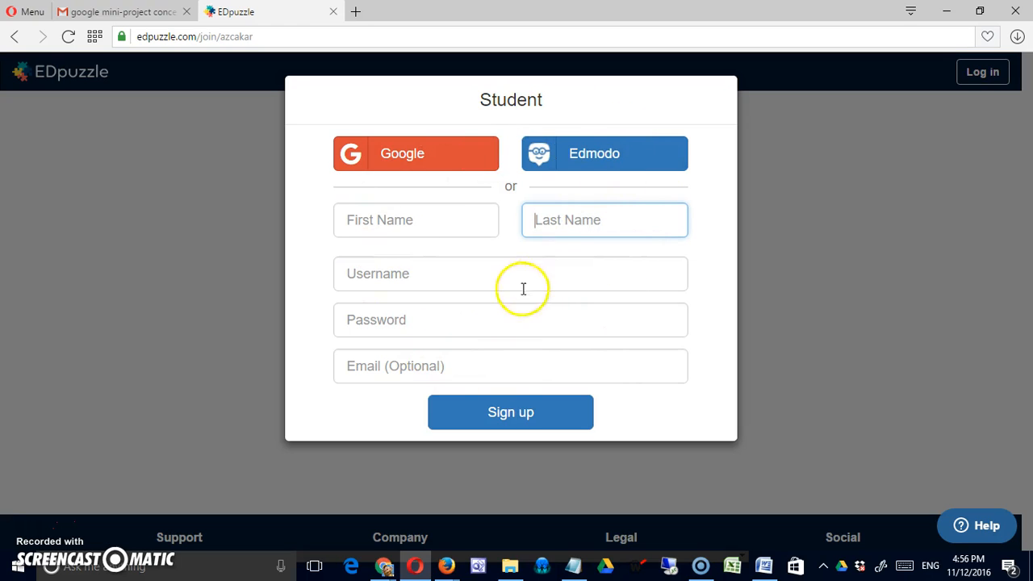
{"action": "left_click", "coordinate": [440, 277]}
{"action": "left_click", "coordinate": [443, 221]}
{"action": "left_click", "coordinate": [568, 219]}
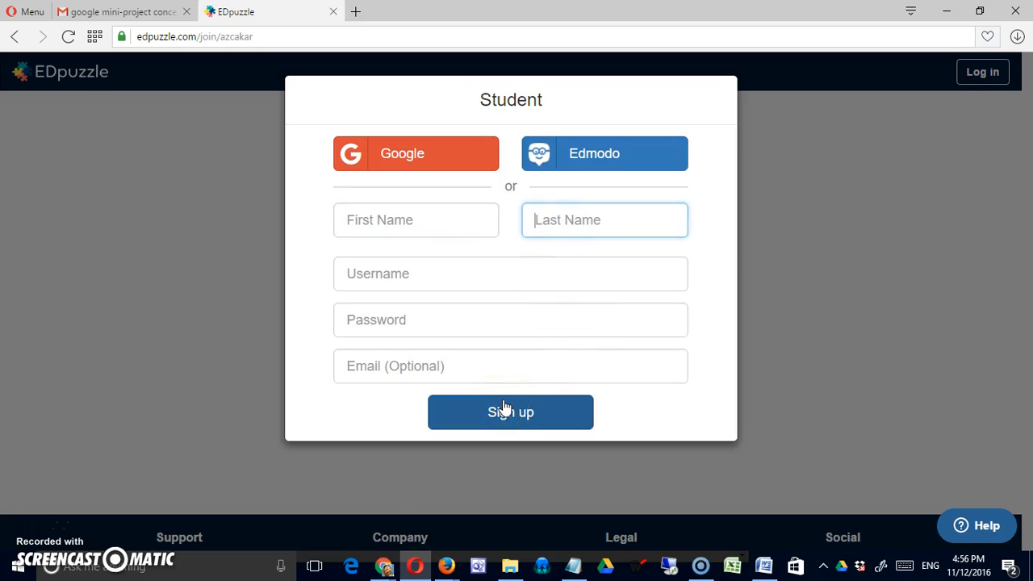
- Switch back to the EDpuzzle window in Chrome and close the student invitation
{"action": "left_click", "coordinate": [391, 559]}
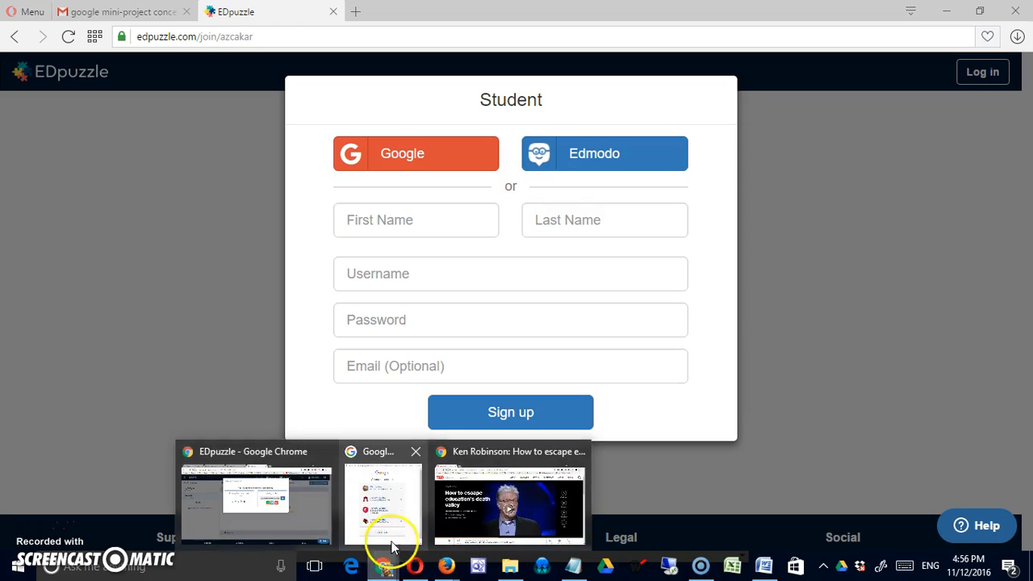
{"action": "left_click", "coordinate": [312, 489]}
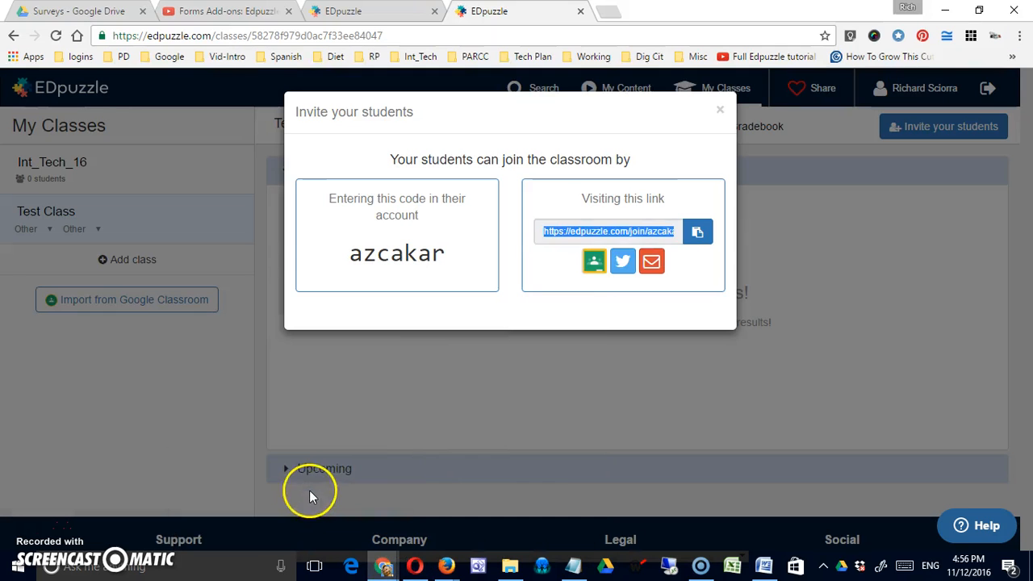
{"action": "left_click", "coordinate": [719, 111]}
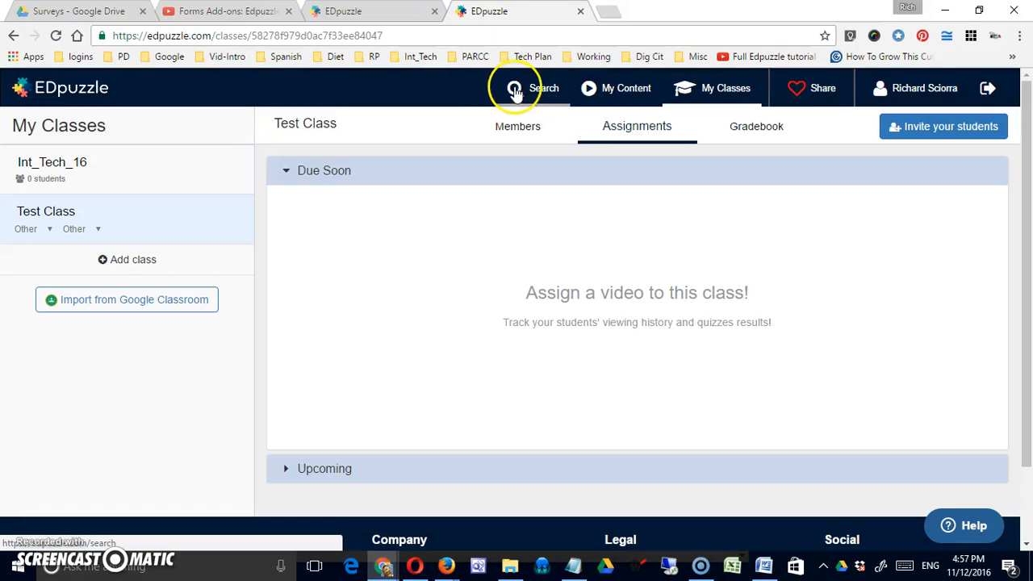
- Open the video search and browse the YouTube, Khan Academy, National Geographic, TED Talks and My School channels, ending on YouTube
{"action": "left_click", "coordinate": [529, 89]}
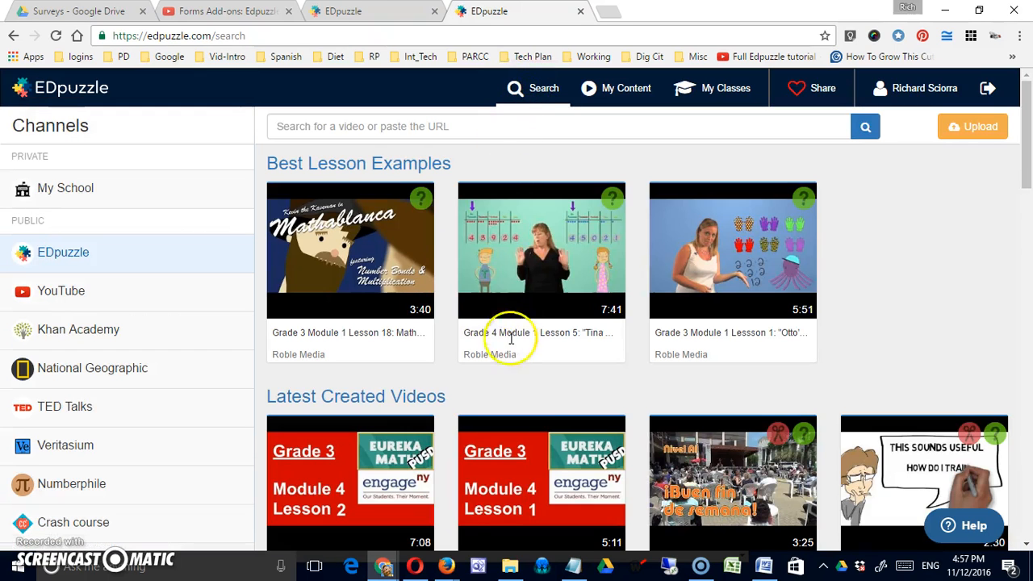
{"action": "left_click_drag", "start_coordinate": [1027, 159], "coordinate": [1027, 121]}
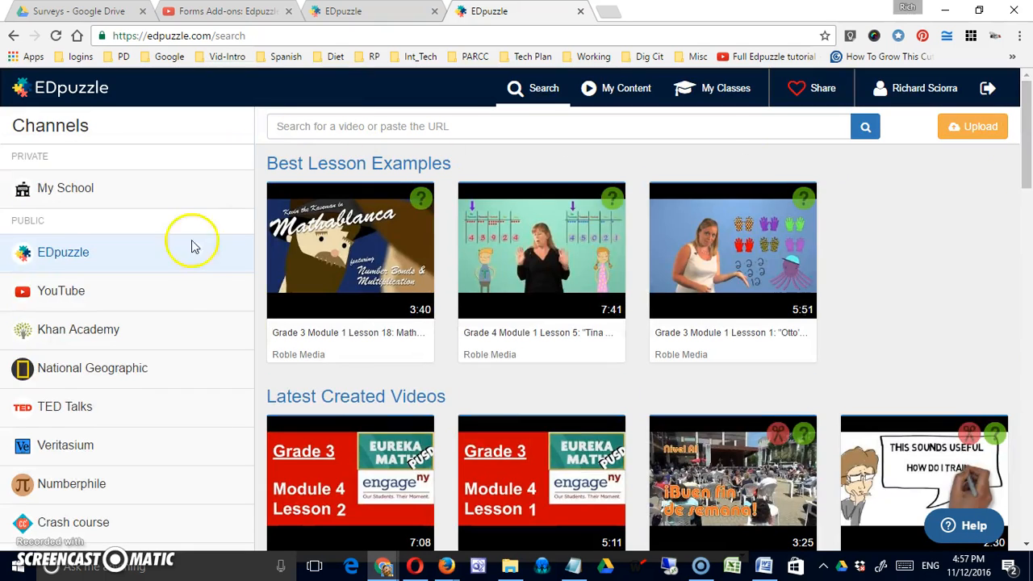
{"action": "left_click", "coordinate": [54, 293]}
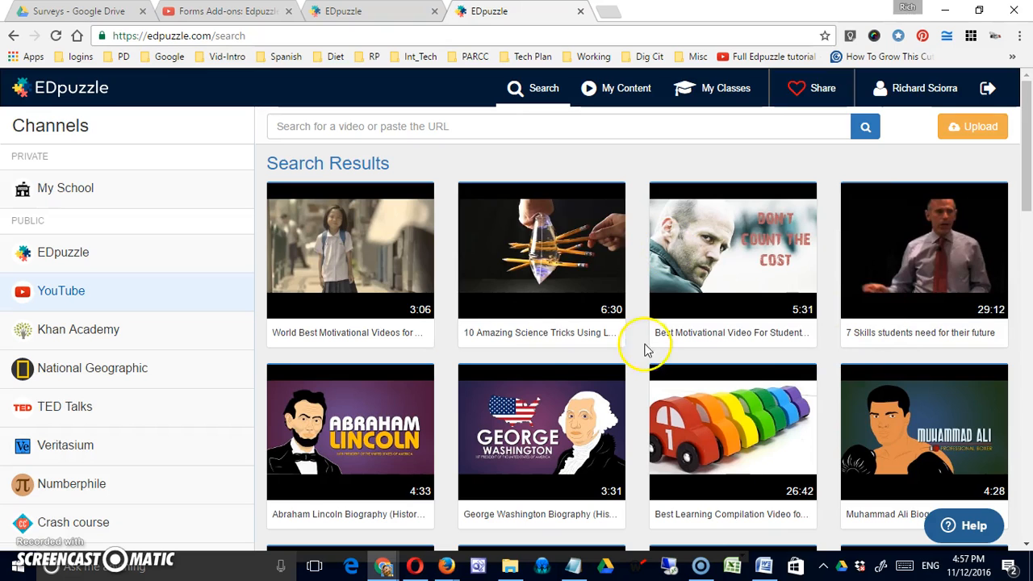
{"action": "left_click", "coordinate": [69, 324]}
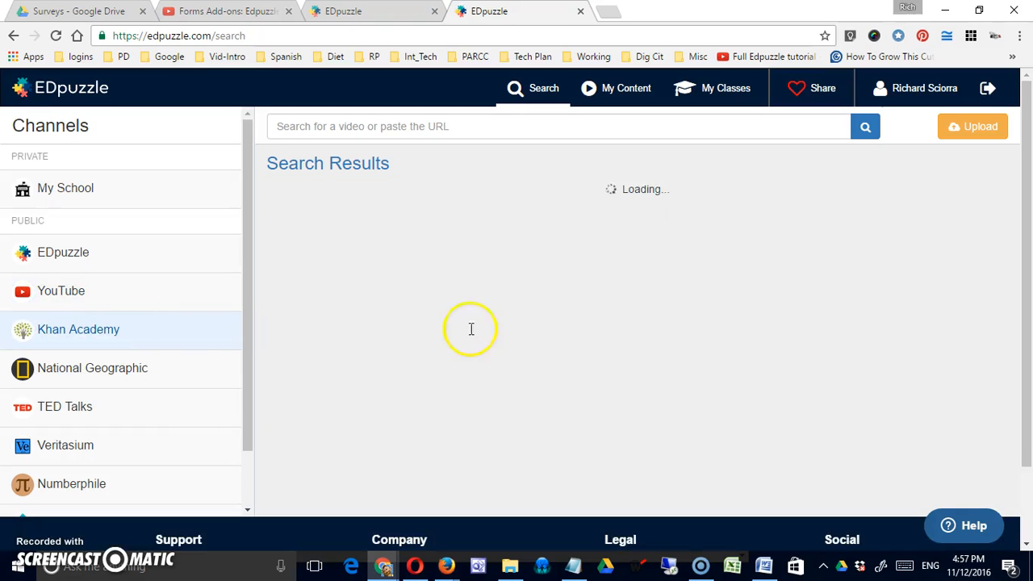
{"action": "left_click", "coordinate": [78, 370]}
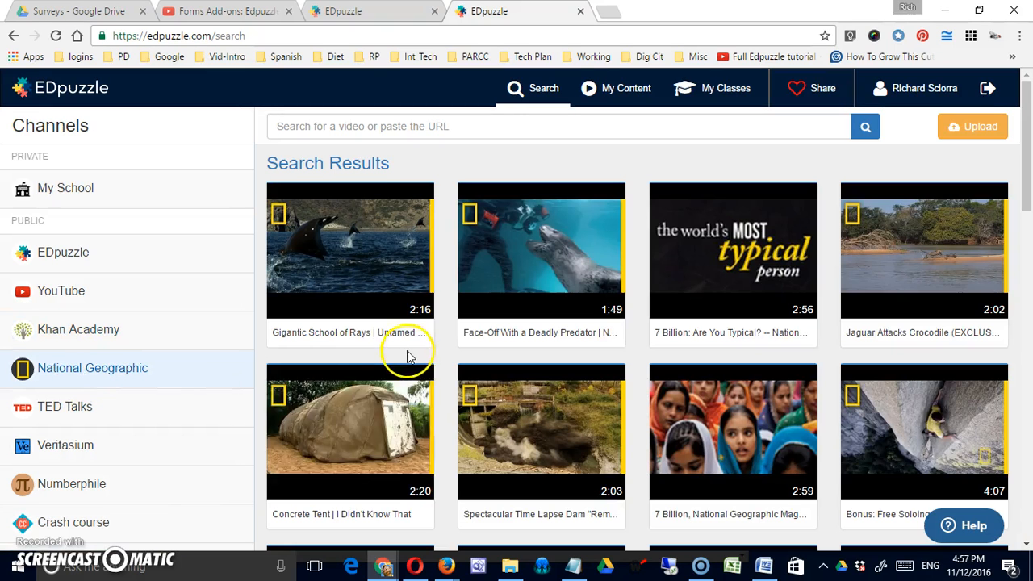
{"action": "left_click", "coordinate": [47, 415]}
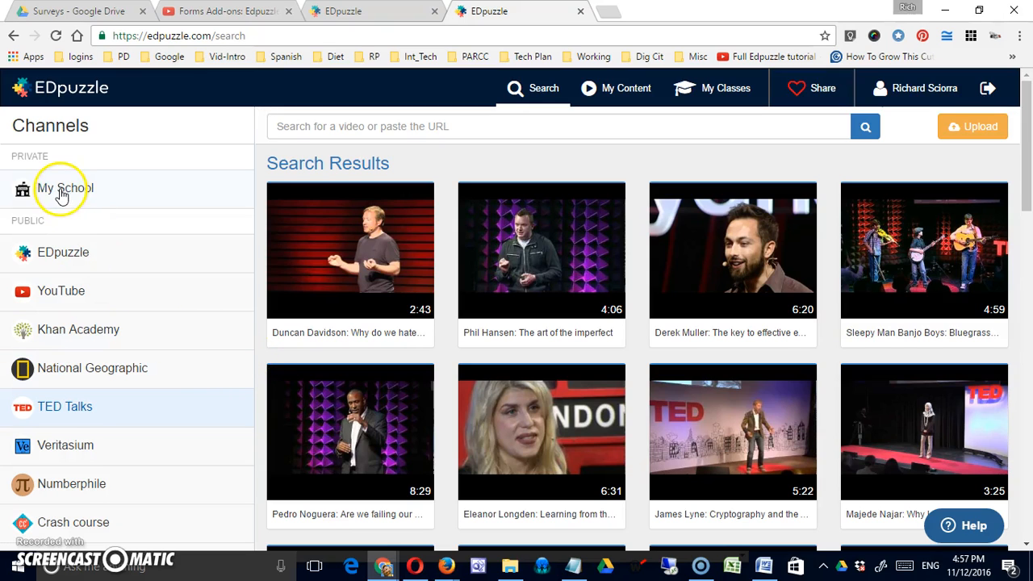
{"action": "mouse_move", "coordinate": [408, 261]}
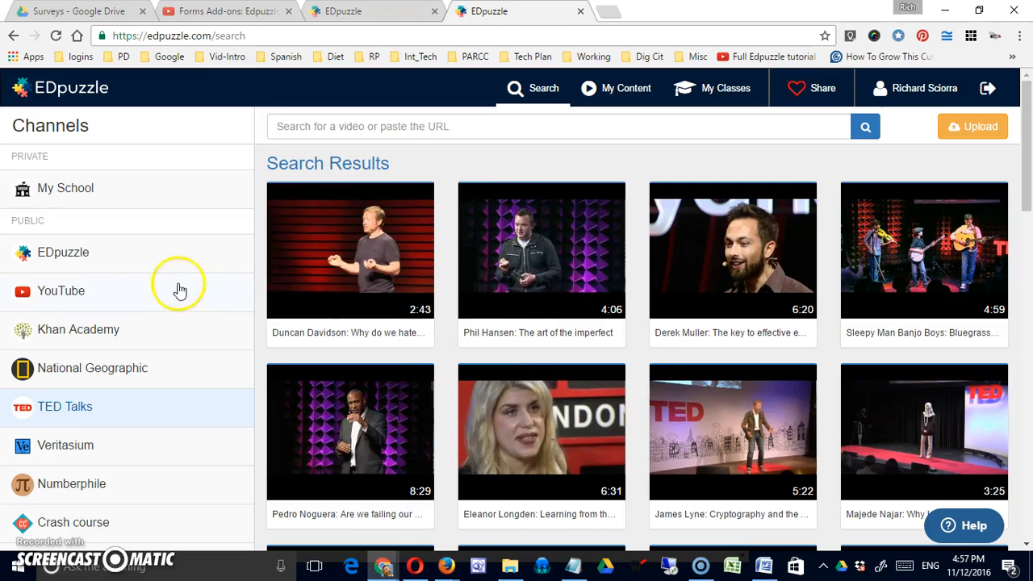
{"action": "left_click", "coordinate": [65, 195]}
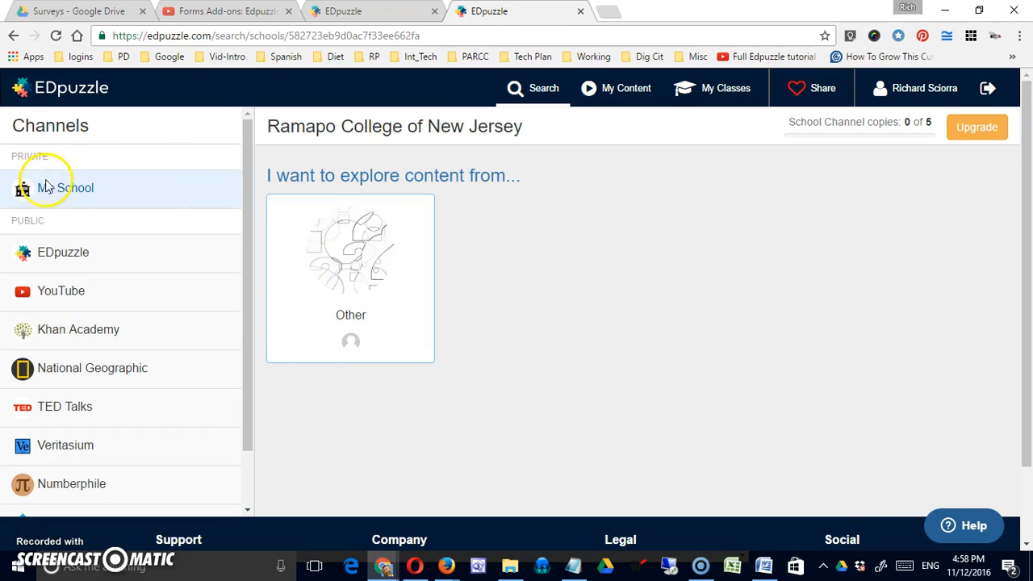
{"action": "left_click", "coordinate": [58, 288]}
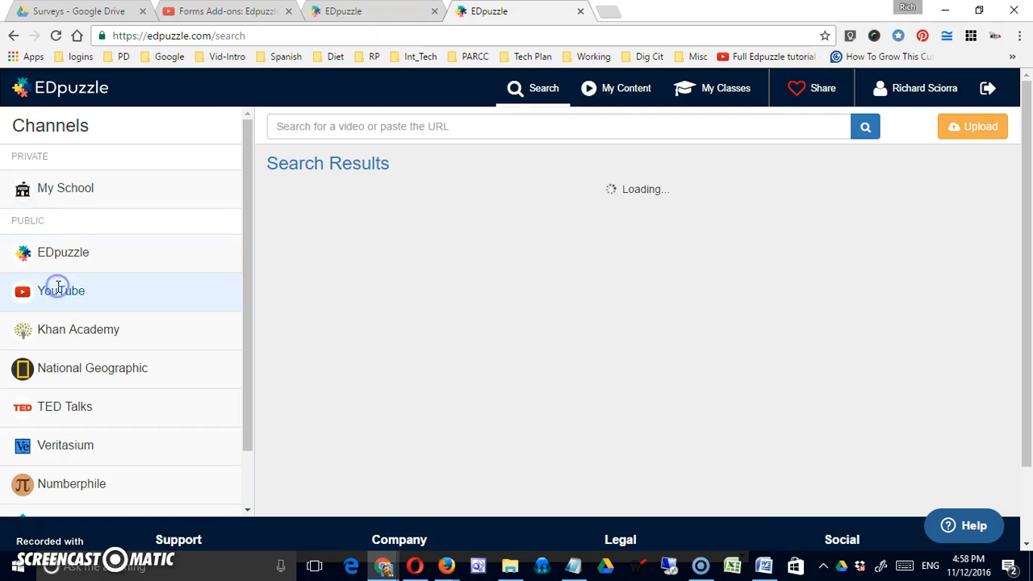
{"action": "mouse_move", "coordinate": [369, 219]}
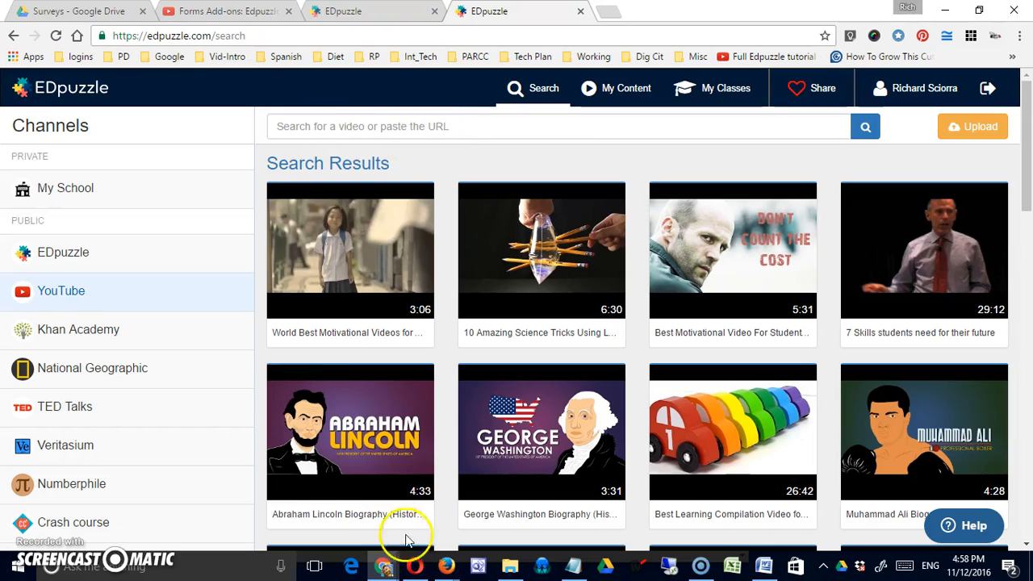
- Switch to the TED window, copy the web address of "How to escape education's death valley" and return to EDpuzzle
{"action": "mouse_move", "coordinate": [411, 569]}
{"action": "mouse_move", "coordinate": [380, 561]}
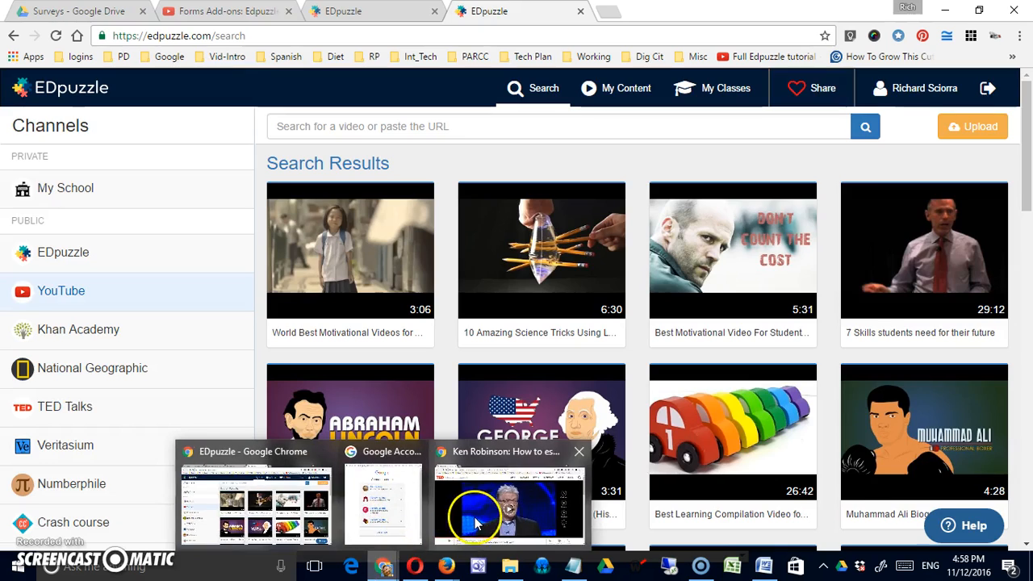
{"action": "left_click", "coordinate": [493, 501]}
{"action": "left_click", "coordinate": [336, 34]}
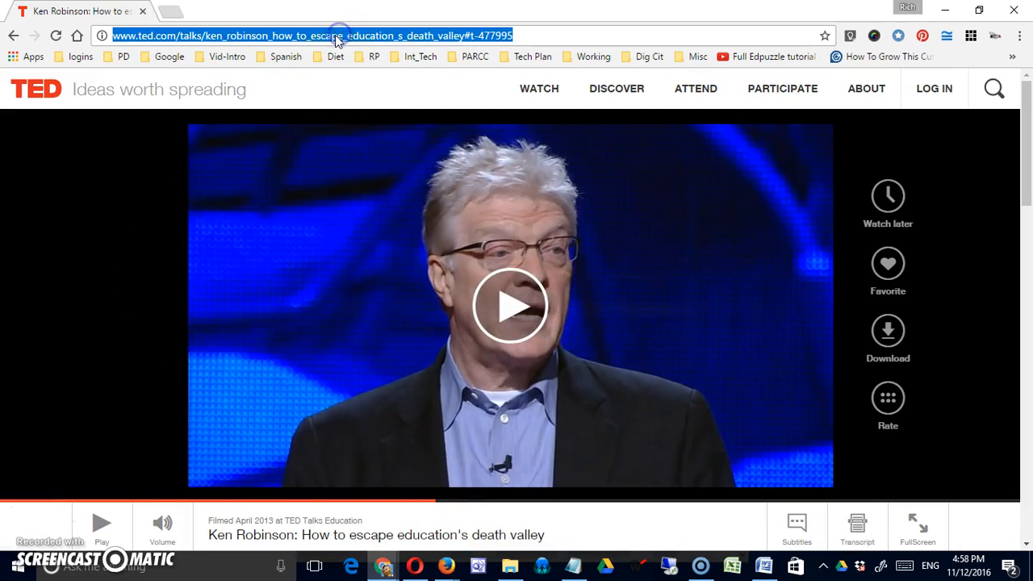
{"action": "right_click", "coordinate": [336, 35]}
{"action": "left_click", "coordinate": [369, 92]}
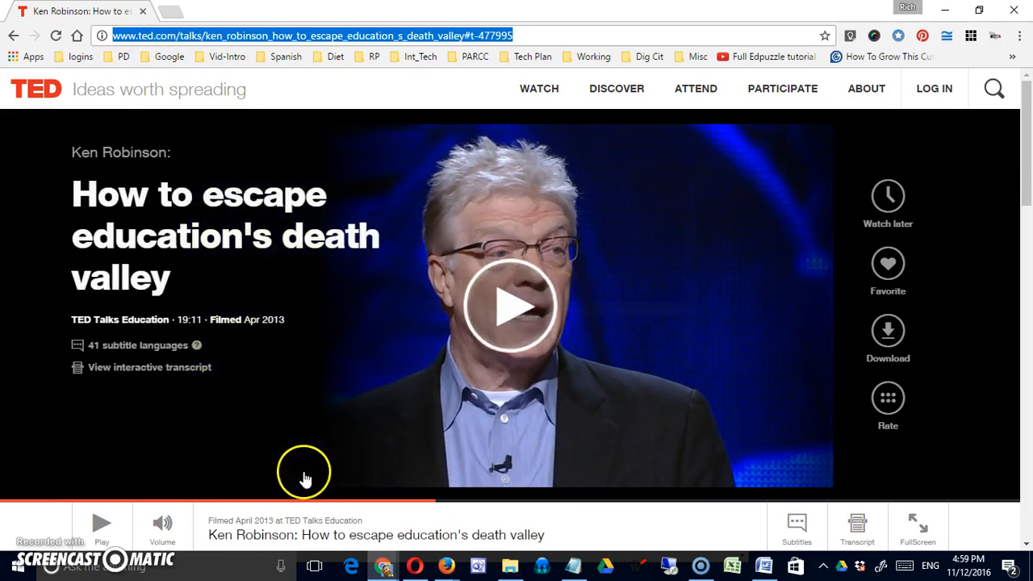
{"action": "key", "text": "alt+Tab"}
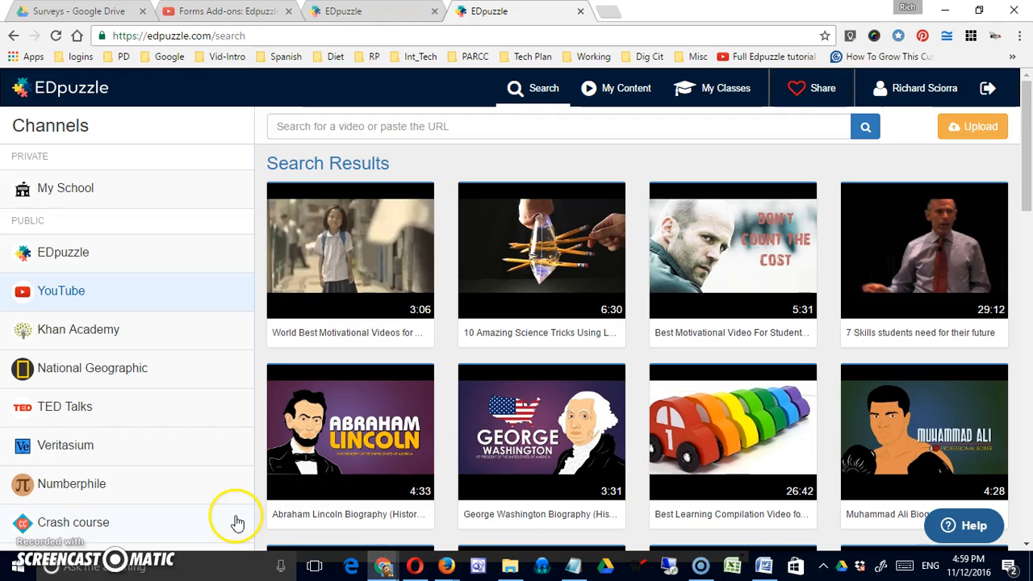
- Search the YouTube channel for the copied TED talk address, dropping the trailing "#t-477995"
{"action": "left_click", "coordinate": [323, 127]}
{"action": "key", "text": "ctrl+v"}
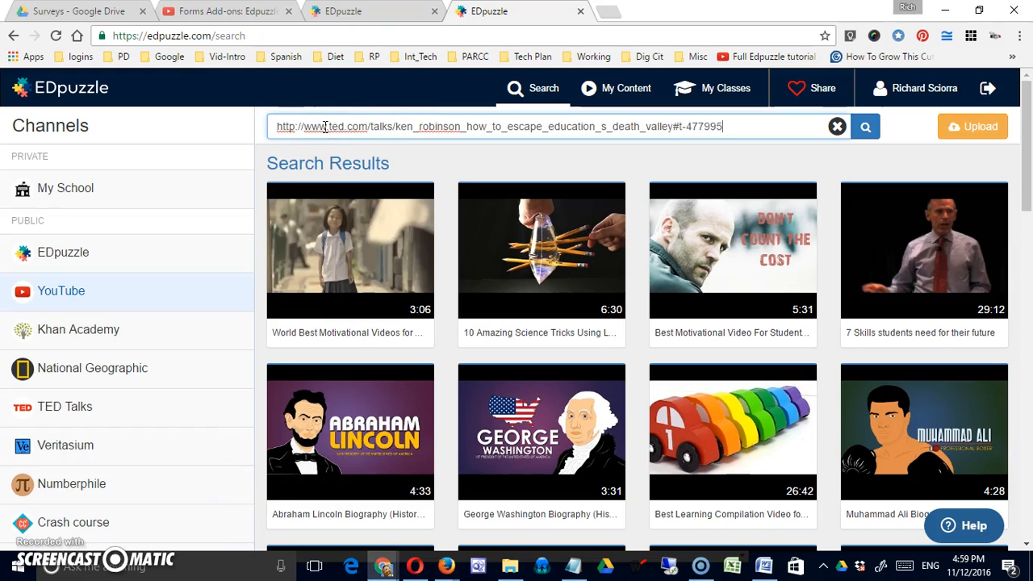
{"action": "key", "text": "Return"}
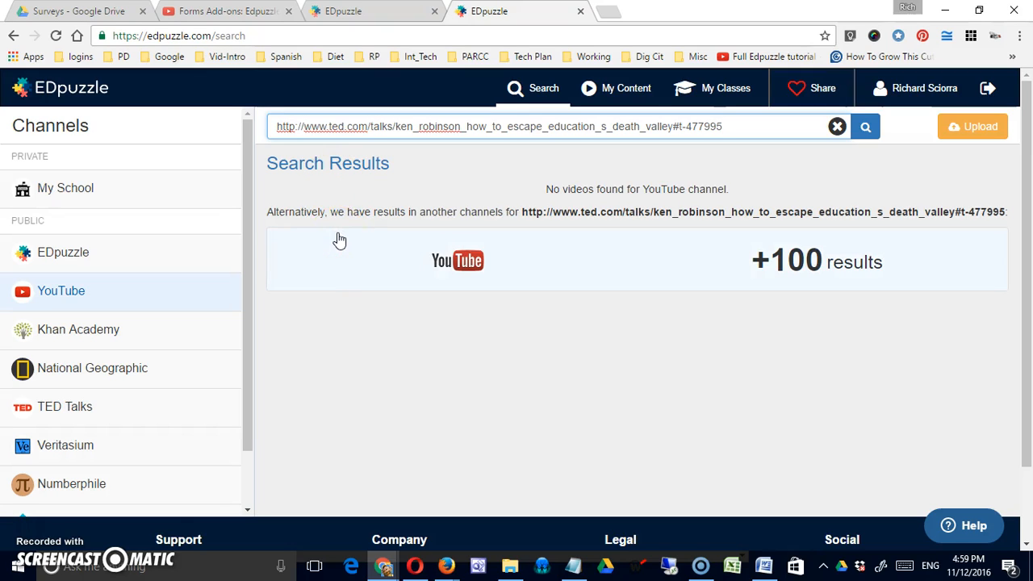
{"action": "left_click", "coordinate": [476, 207]}
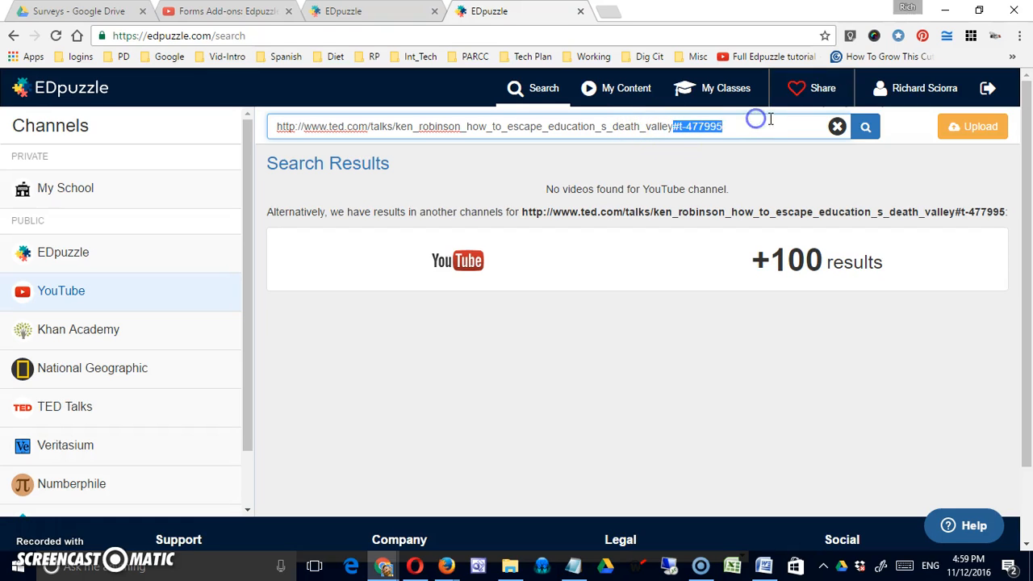
{"action": "key", "text": "Return"}
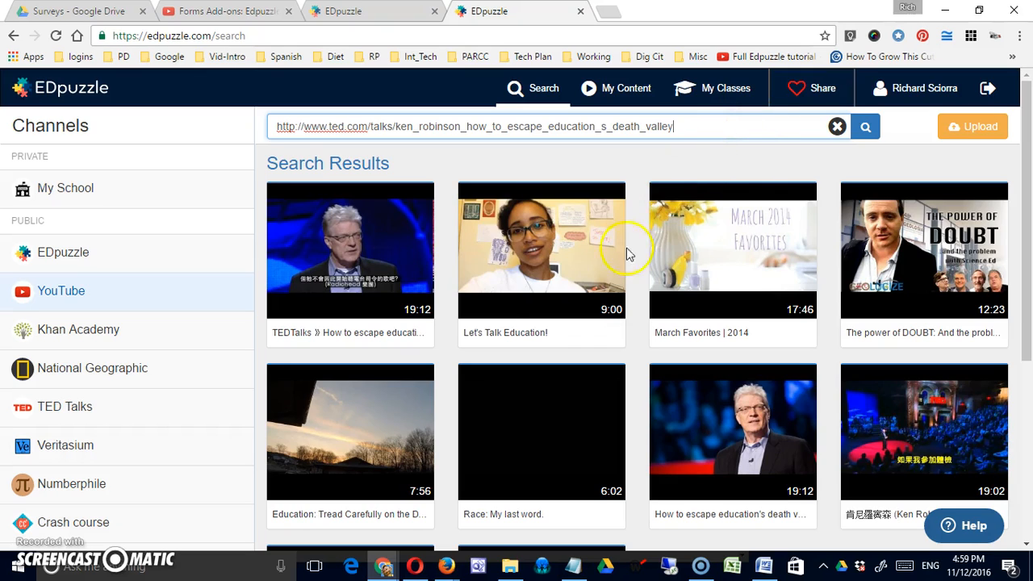
{"action": "left_click", "coordinate": [683, 129]}
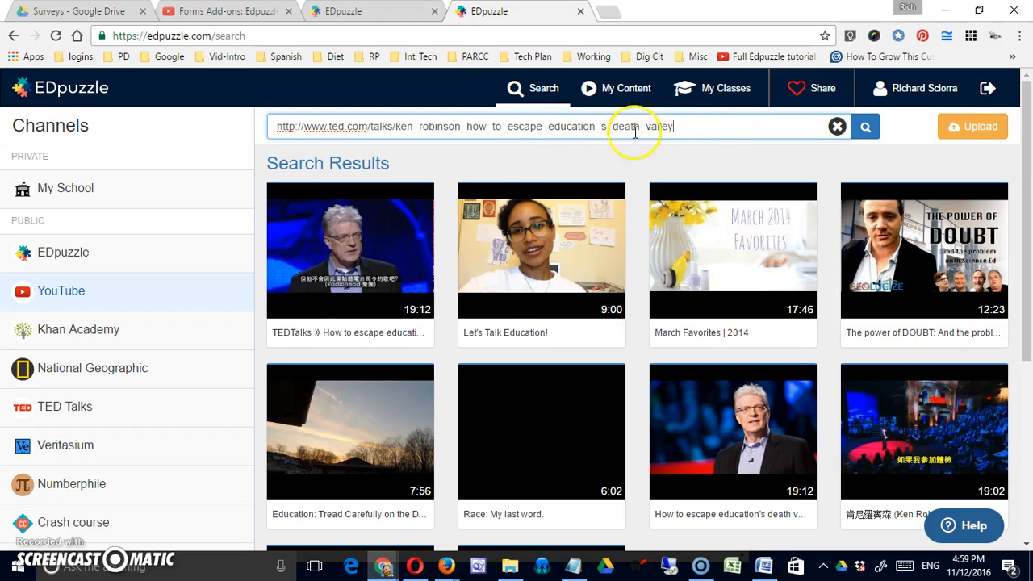
- Preview the first result, "TEDTalks How to escape education's death valley", and choose to use it for the lesson
{"action": "mouse_move", "coordinate": [353, 276]}
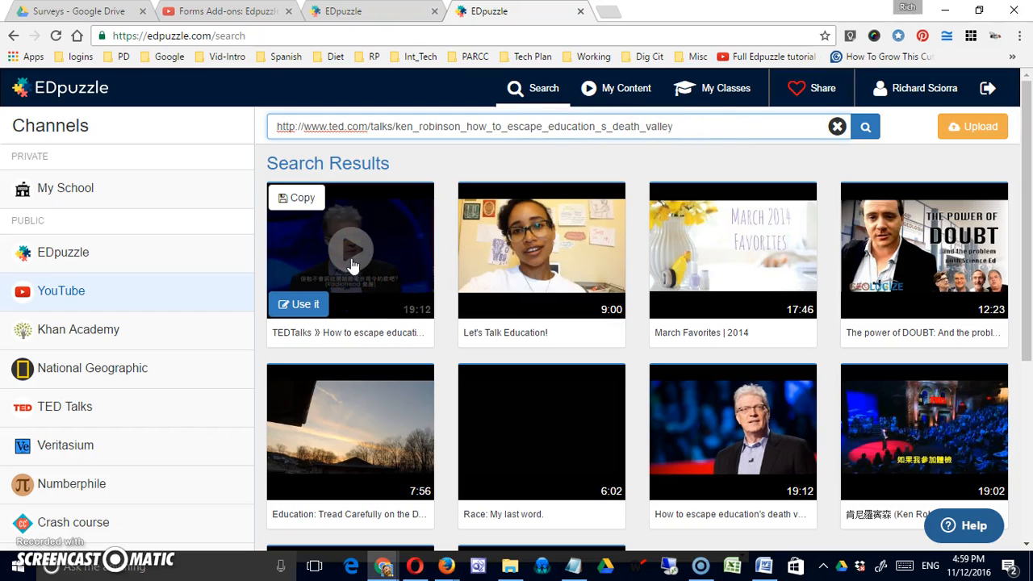
{"action": "left_click", "coordinate": [352, 260]}
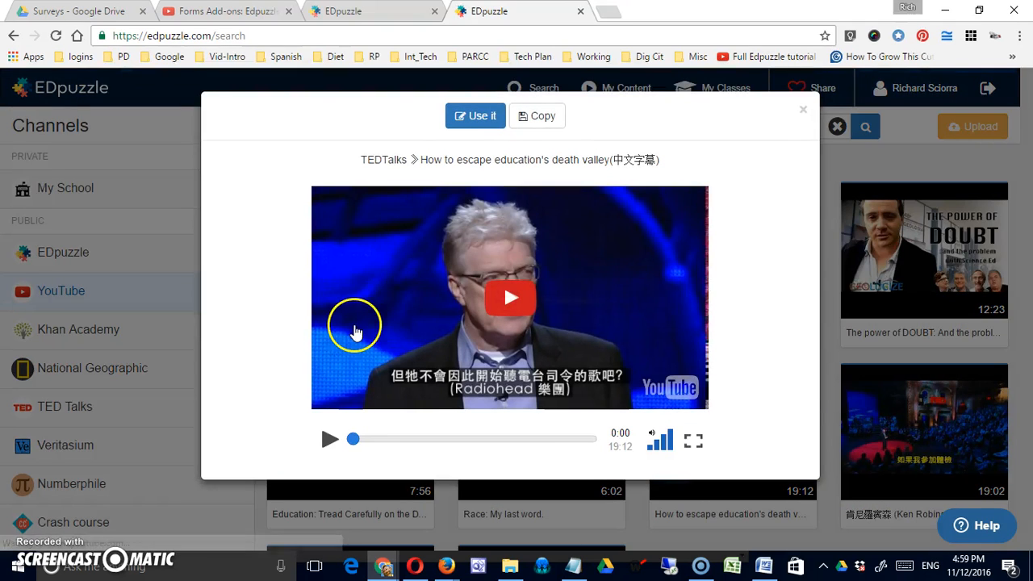
{"action": "left_click", "coordinate": [482, 118]}
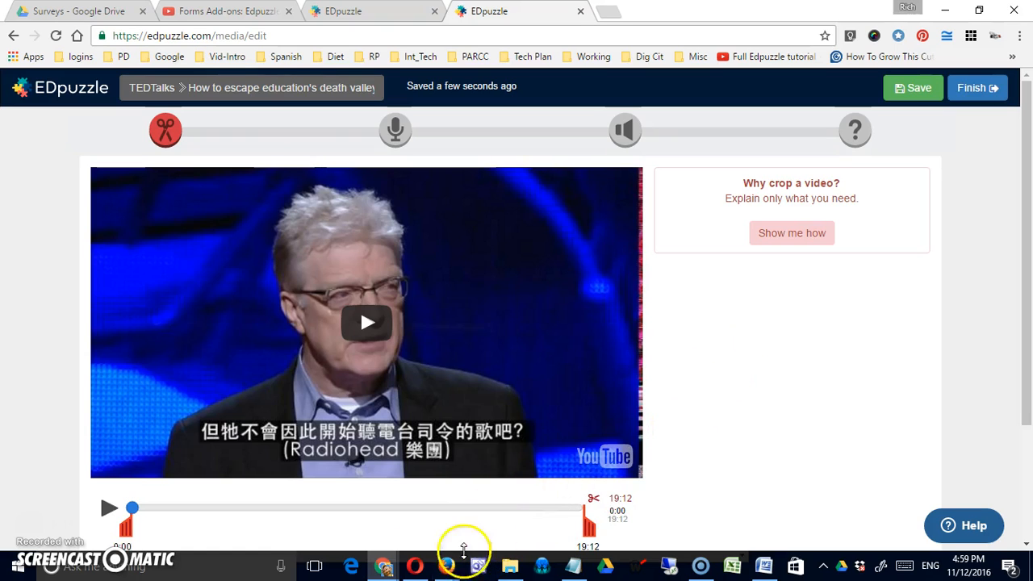
- Crop the video to run from 06:46 to 10:17 and briefly play the cropped part
{"action": "left_click_drag", "start_coordinate": [125, 529], "coordinate": [242, 529]}
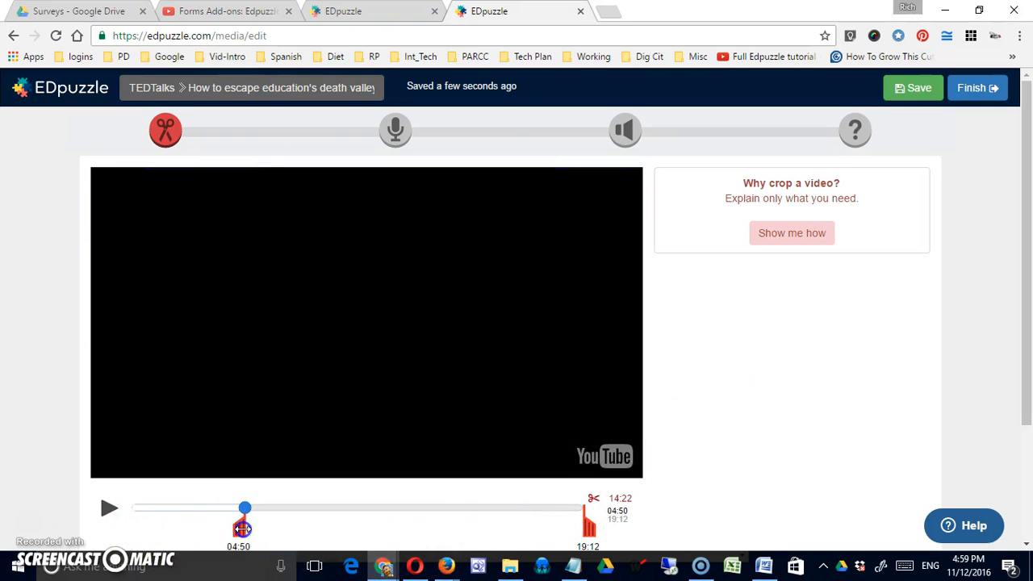
{"action": "left_click_drag", "start_coordinate": [588, 525], "coordinate": [386, 529]}
{"action": "left_click", "coordinate": [108, 507]}
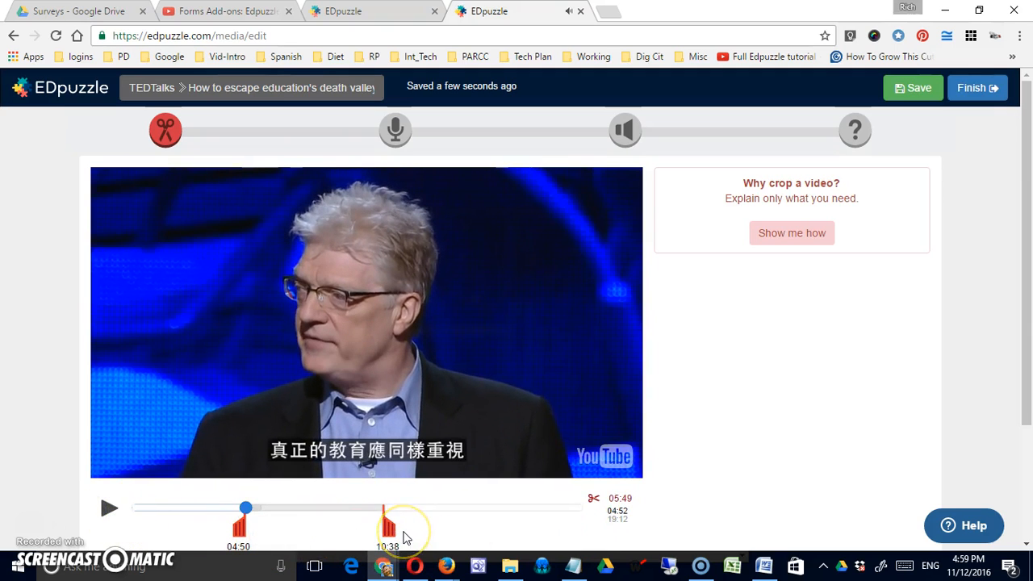
{"action": "left_click_drag", "start_coordinate": [241, 530], "coordinate": [284, 530]}
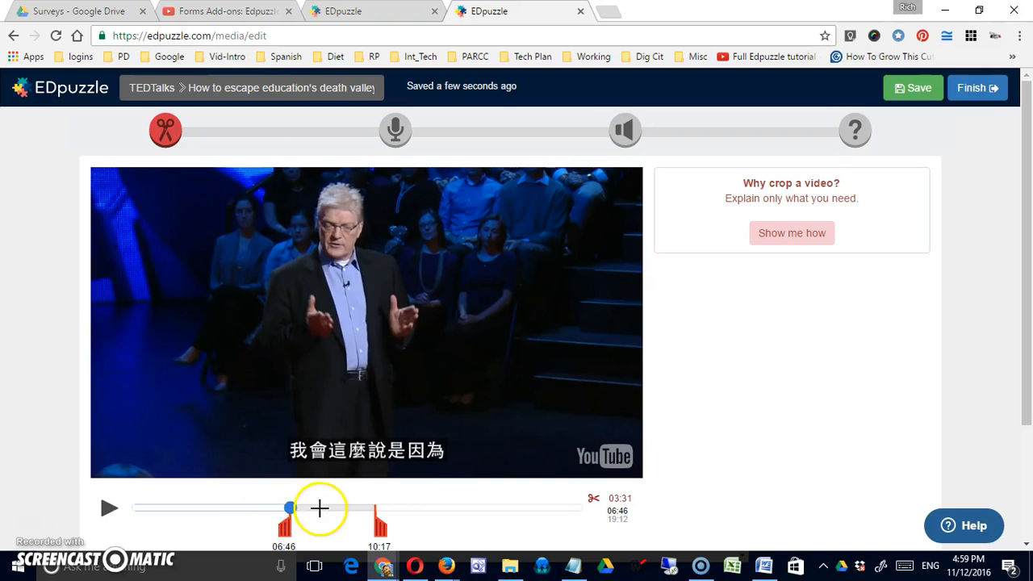
{"action": "left_click", "coordinate": [109, 508]}
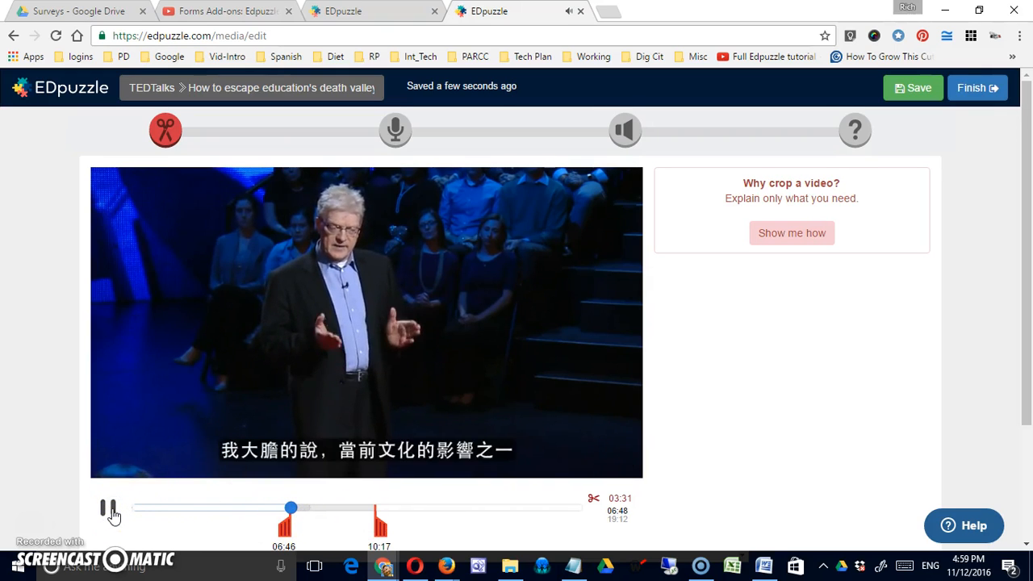
{"action": "left_click", "coordinate": [109, 509]}
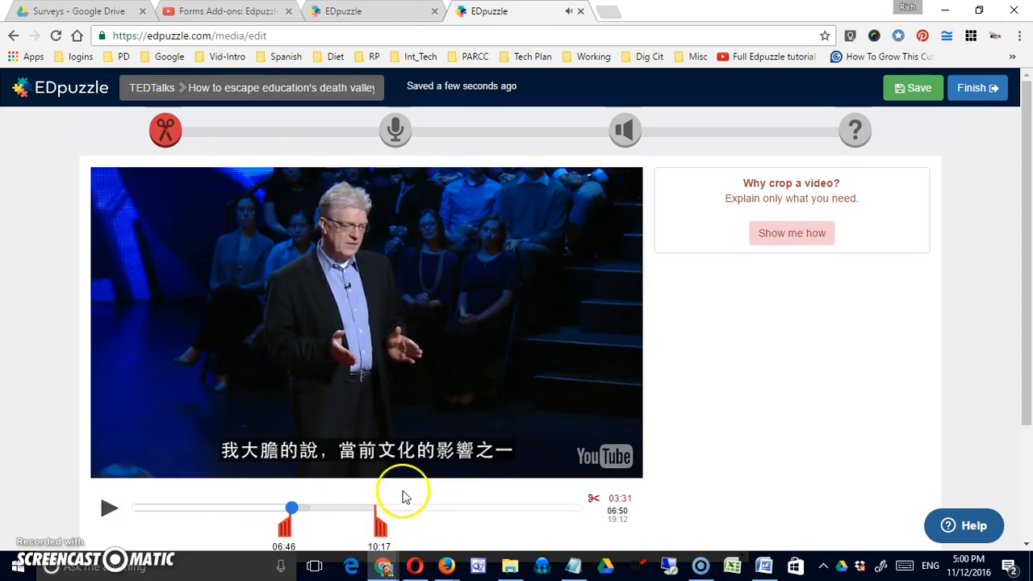
- Look at the audio track stage of the video editor and move on to the audio notes stage
{"action": "left_click", "coordinate": [394, 131]}
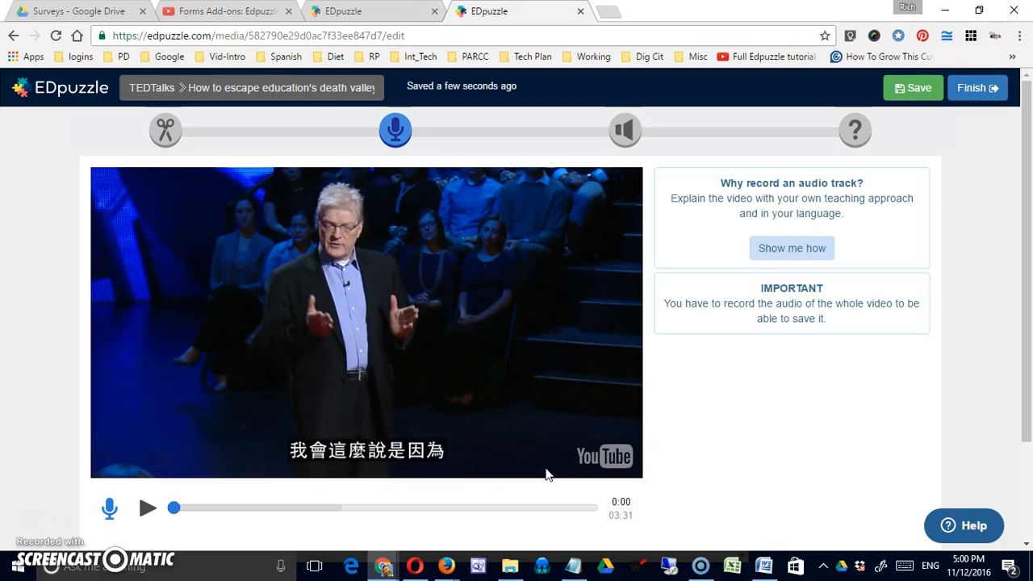
{"action": "left_click", "coordinate": [534, 488]}
{"action": "left_click", "coordinate": [624, 135]}
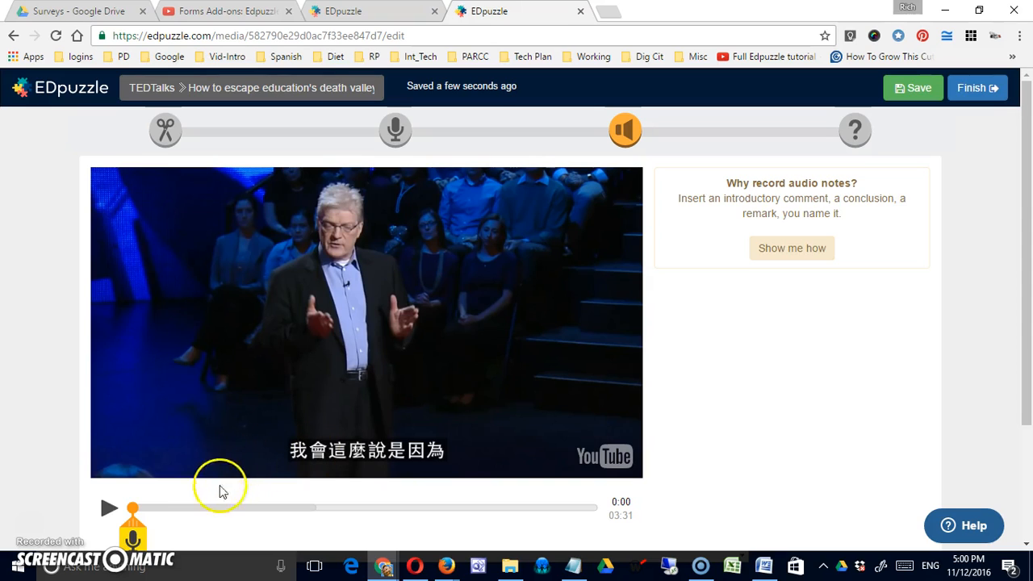
- Record audio notes at 01:30 and 02:24 of the clip and move the playhead to its end
{"action": "left_click", "coordinate": [109, 509]}
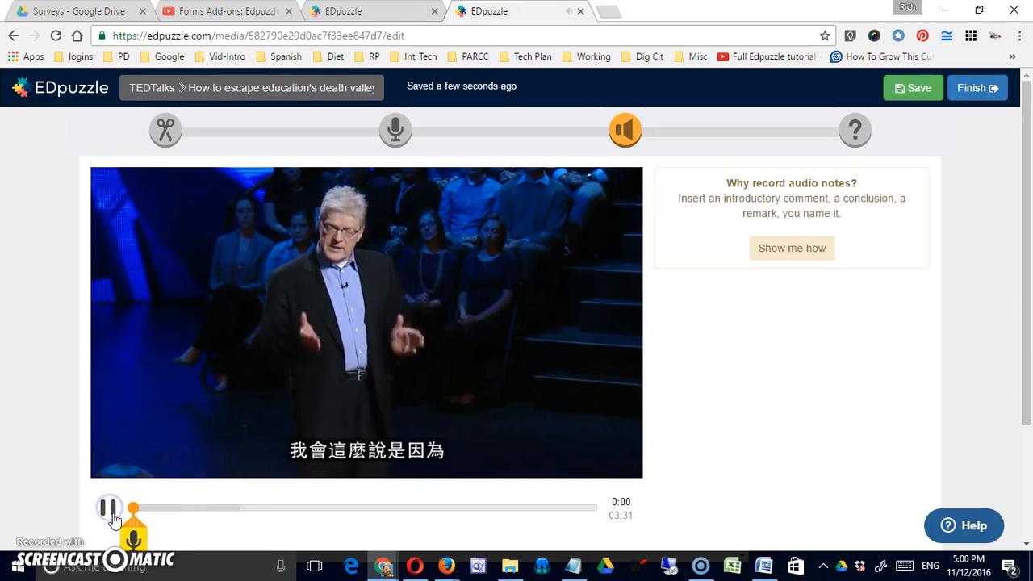
{"action": "left_click_drag", "start_coordinate": [133, 535], "coordinate": [233, 528]}
{"action": "left_click_drag", "start_coordinate": [137, 523], "coordinate": [320, 522]}
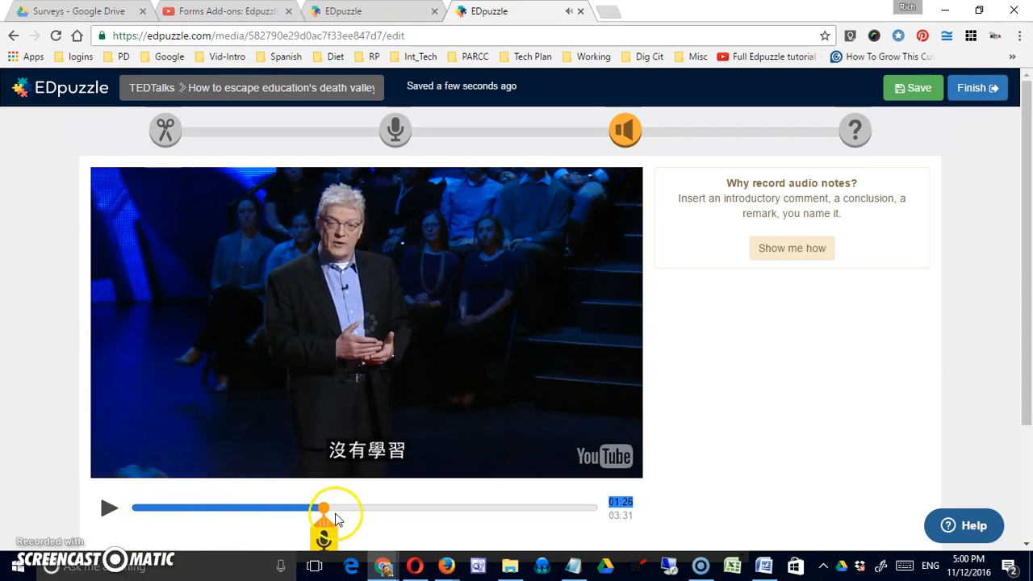
{"action": "left_click", "coordinate": [110, 509]}
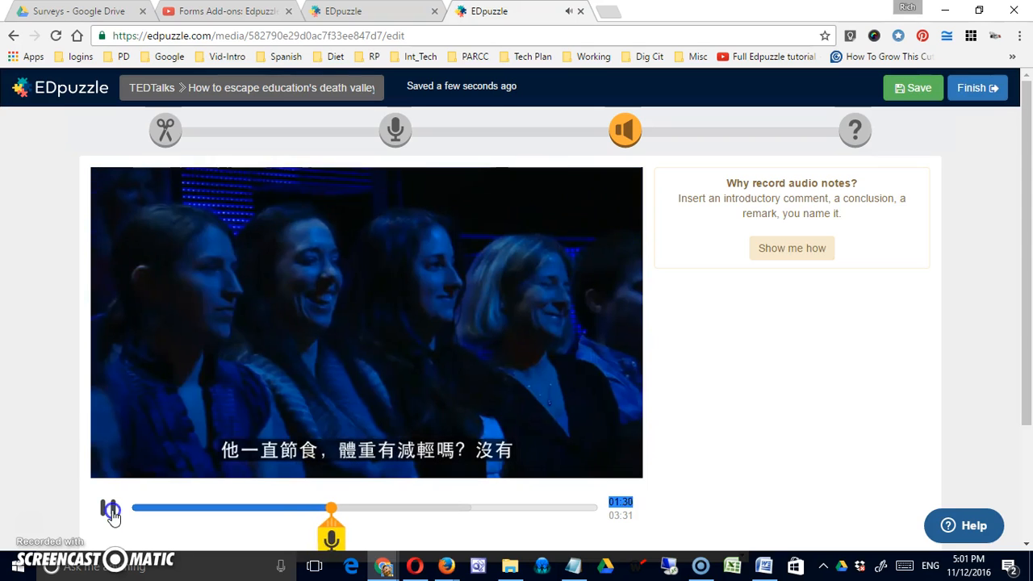
{"action": "left_click", "coordinate": [113, 514]}
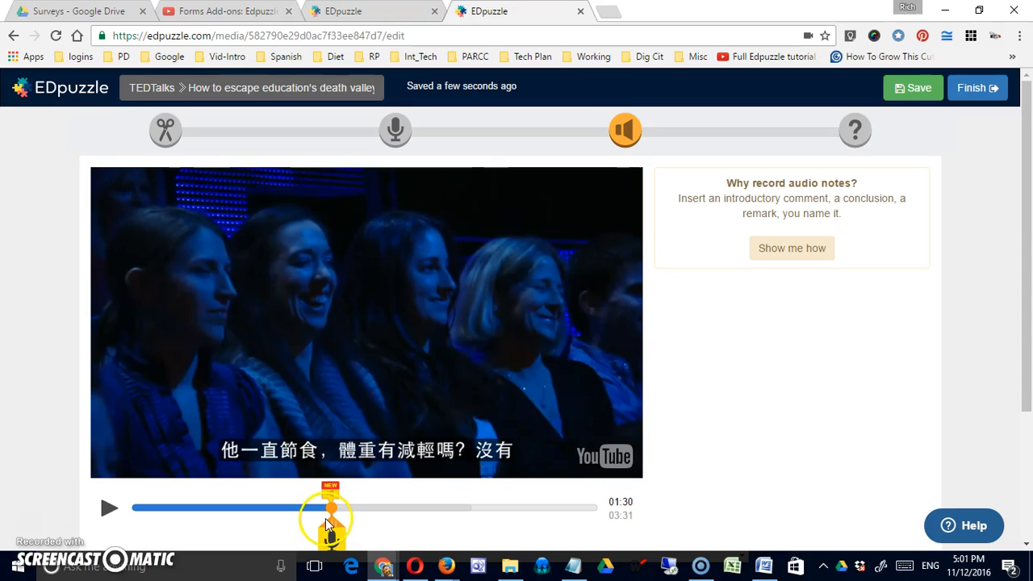
{"action": "left_click_drag", "start_coordinate": [332, 516], "coordinate": [452, 519]}
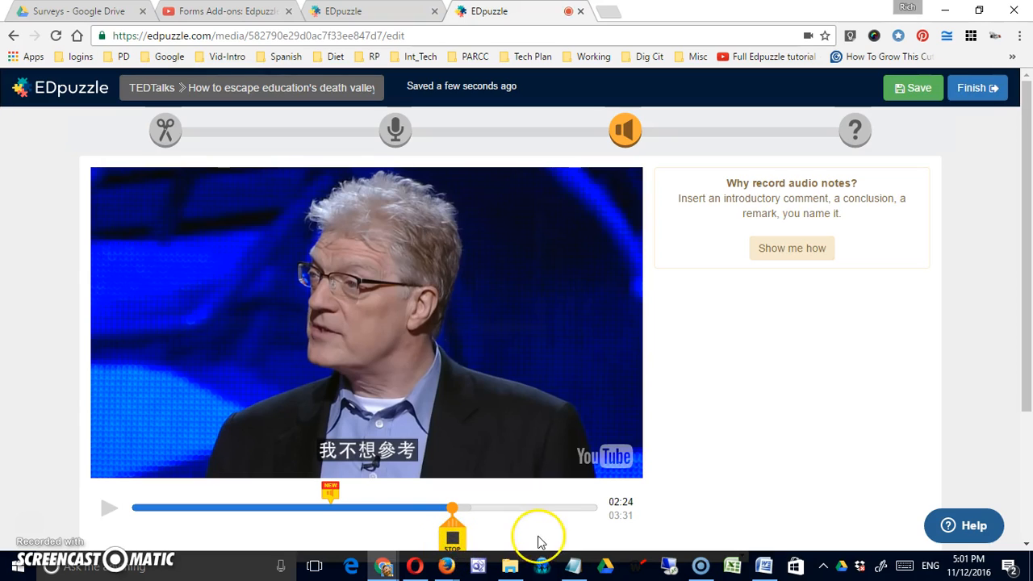
{"action": "left_click", "coordinate": [452, 543]}
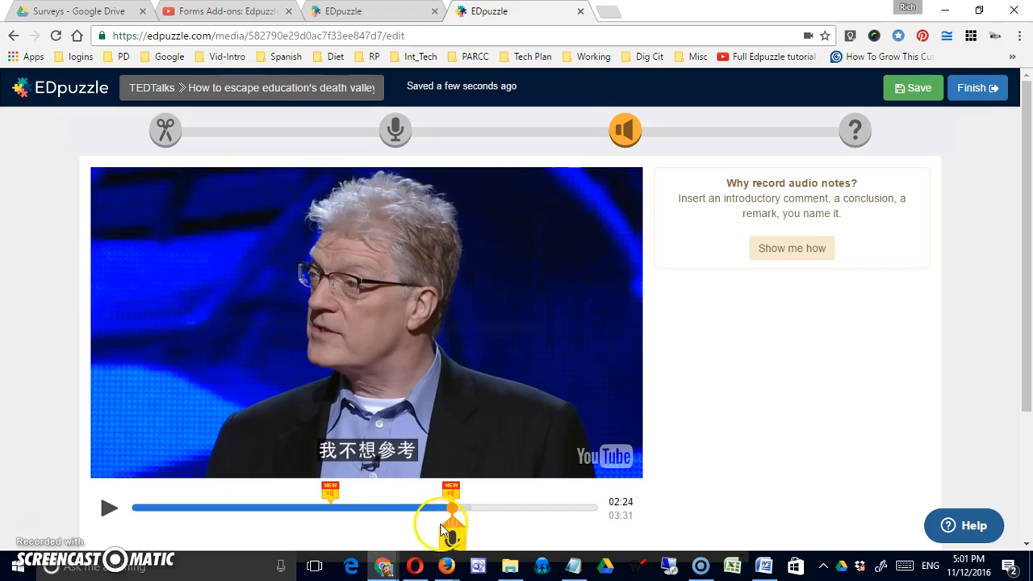
{"action": "left_click_drag", "start_coordinate": [448, 520], "coordinate": [598, 520]}
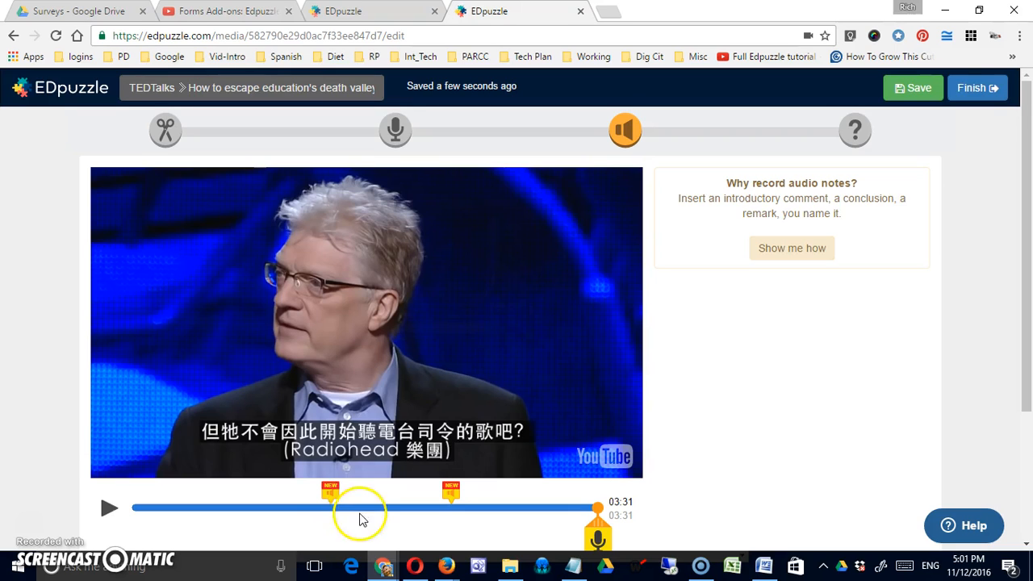
- Remove both new audio notes one at a time, starting with the last
{"action": "scroll", "coordinate": [343, 507], "scroll_direction": "down", "scroll_amount": 5}
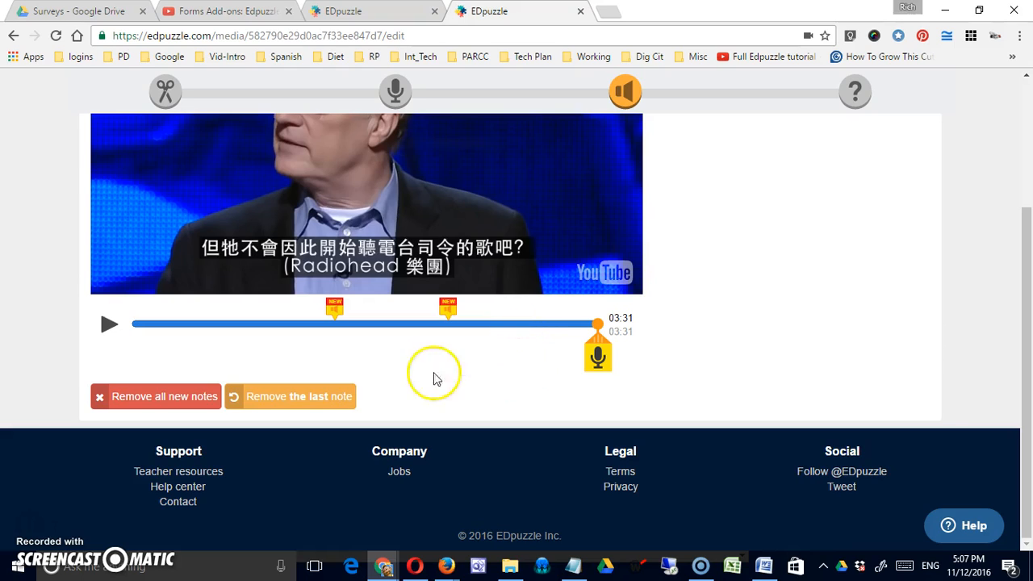
{"action": "left_click", "coordinate": [309, 398]}
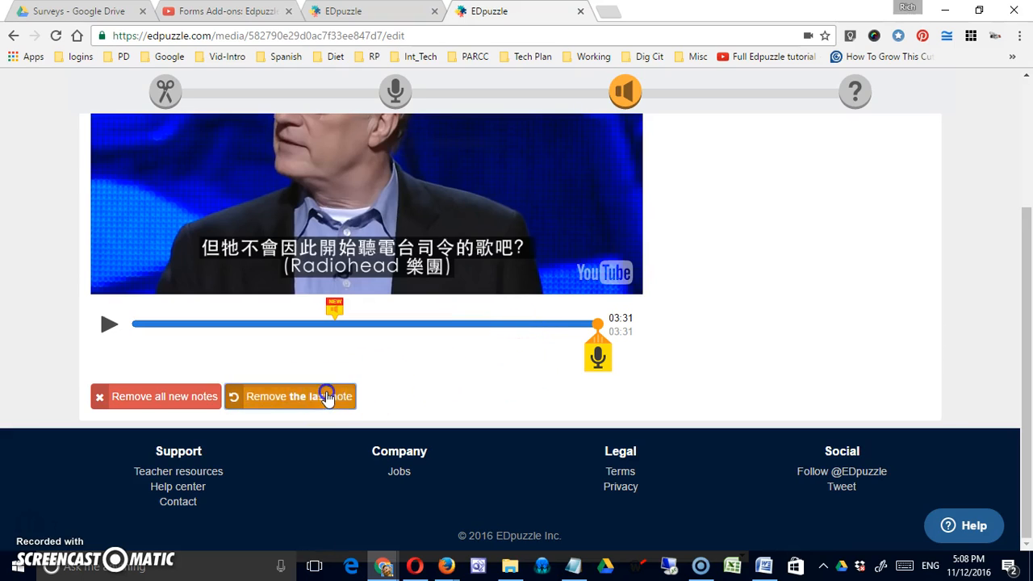
{"action": "left_click", "coordinate": [323, 396]}
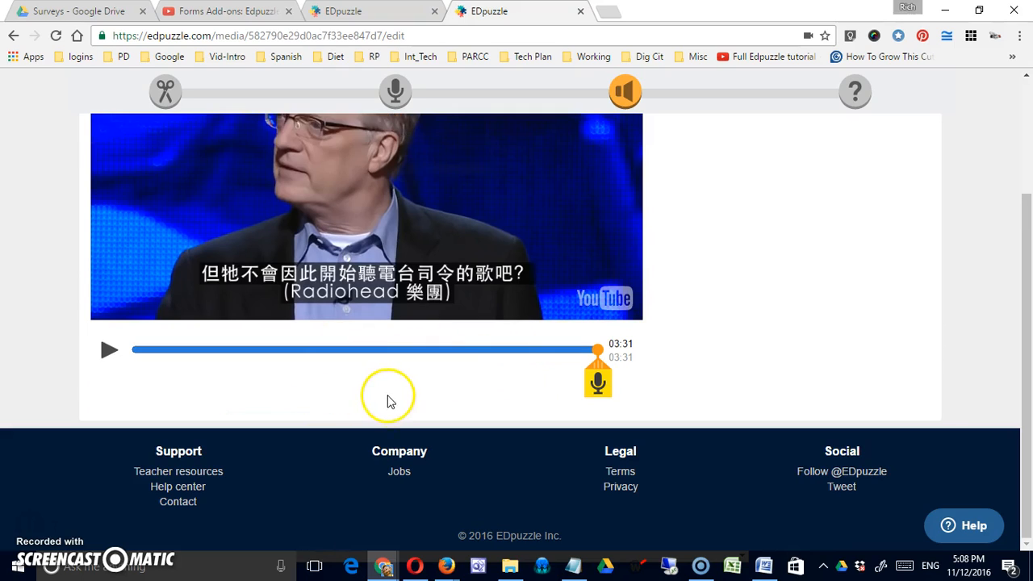
- Record a new audio note at 01:36 of the clip and move the playhead to the end
{"action": "left_click", "coordinate": [346, 349]}
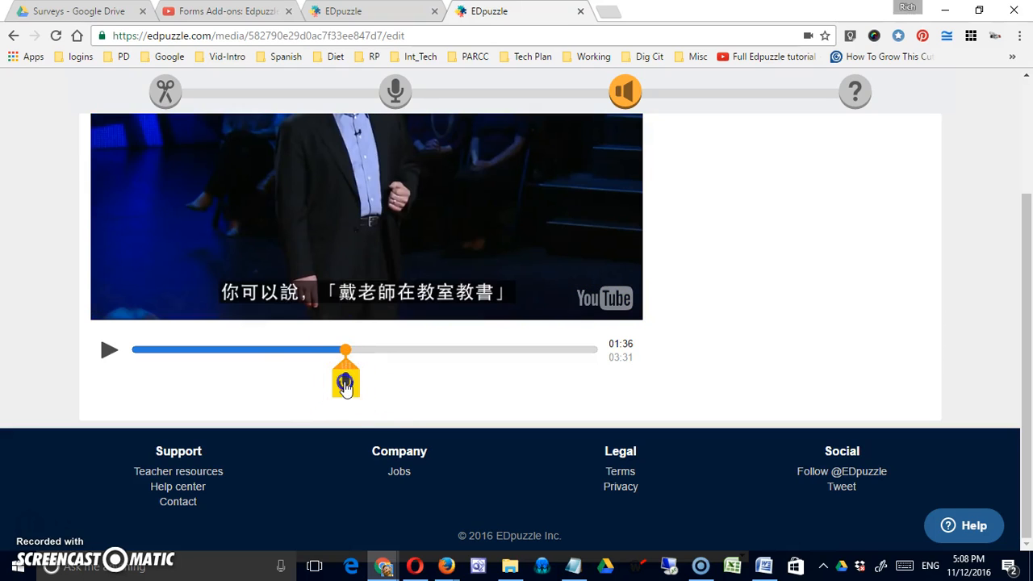
{"action": "left_click", "coordinate": [345, 384]}
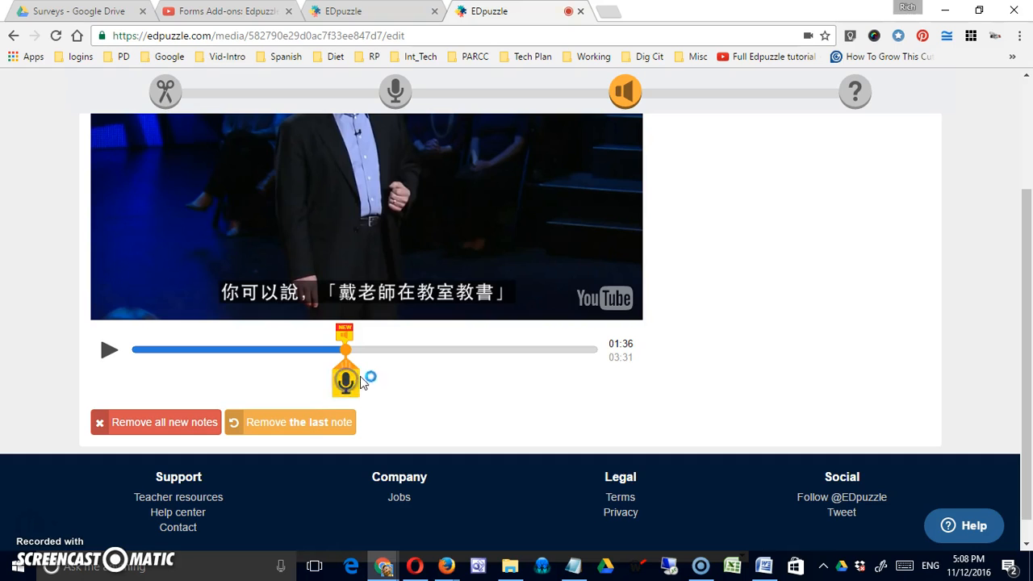
{"action": "left_click_drag", "start_coordinate": [349, 359], "coordinate": [616, 360]}
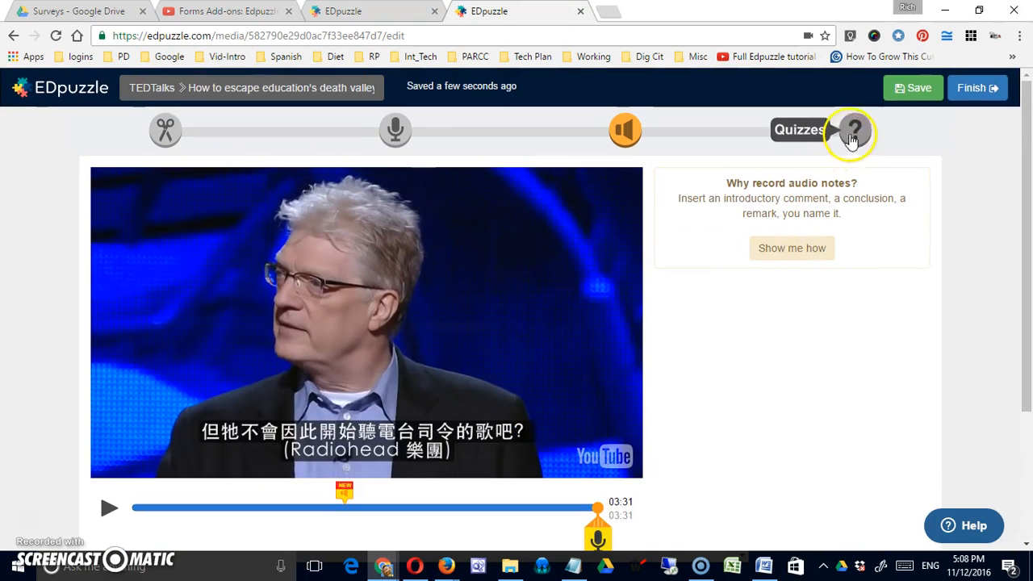
- Move the playhead to 02:21, switch to the quizzes stage and insert a new question at that point
{"action": "left_click_drag", "start_coordinate": [598, 510], "coordinate": [443, 511]}
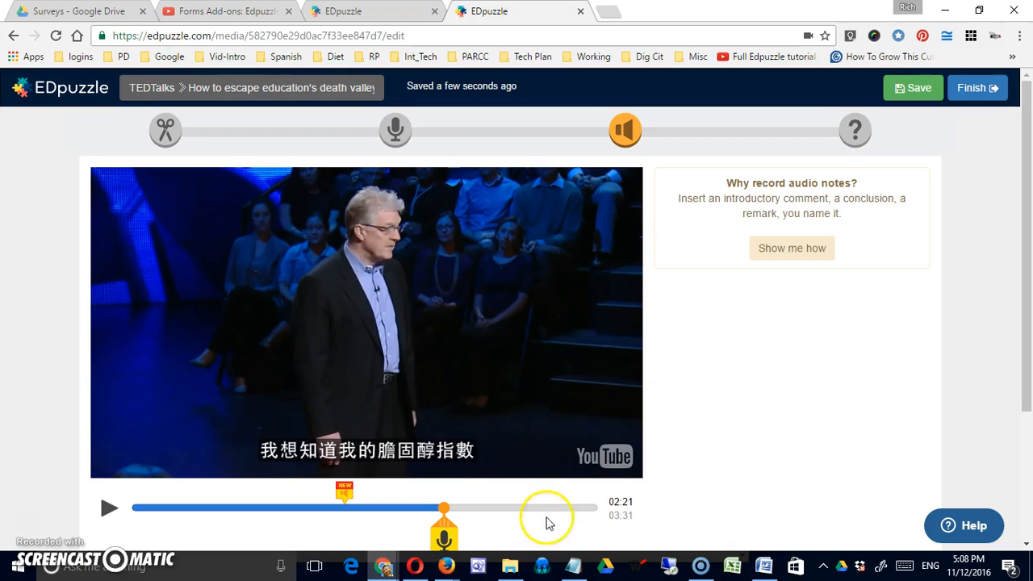
{"action": "left_click", "coordinate": [859, 140]}
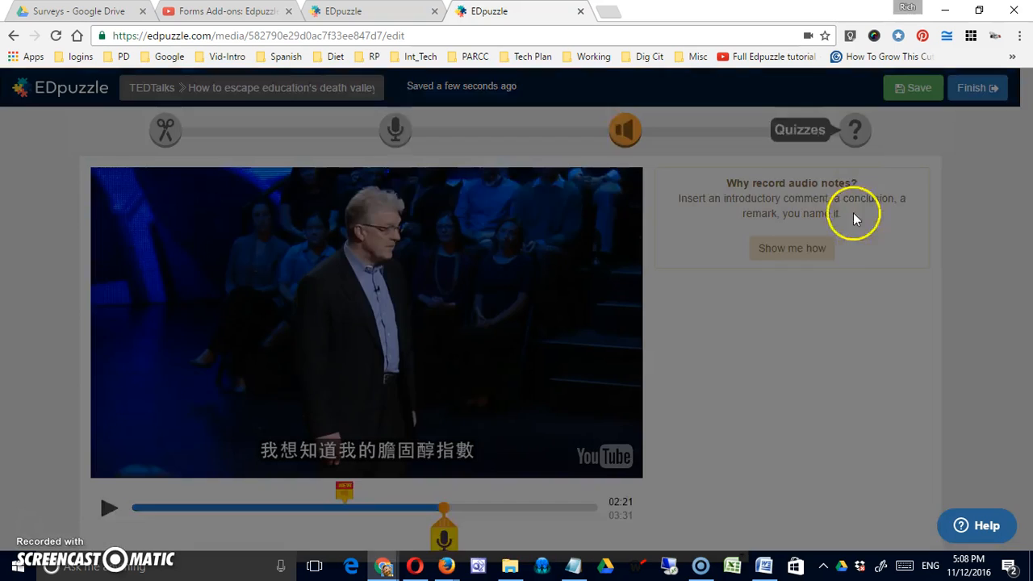
{"action": "scroll", "coordinate": [851, 387], "scroll_direction": "down", "scroll_amount": 1}
{"action": "scroll", "coordinate": [851, 387], "scroll_direction": "down", "scroll_amount": 3}
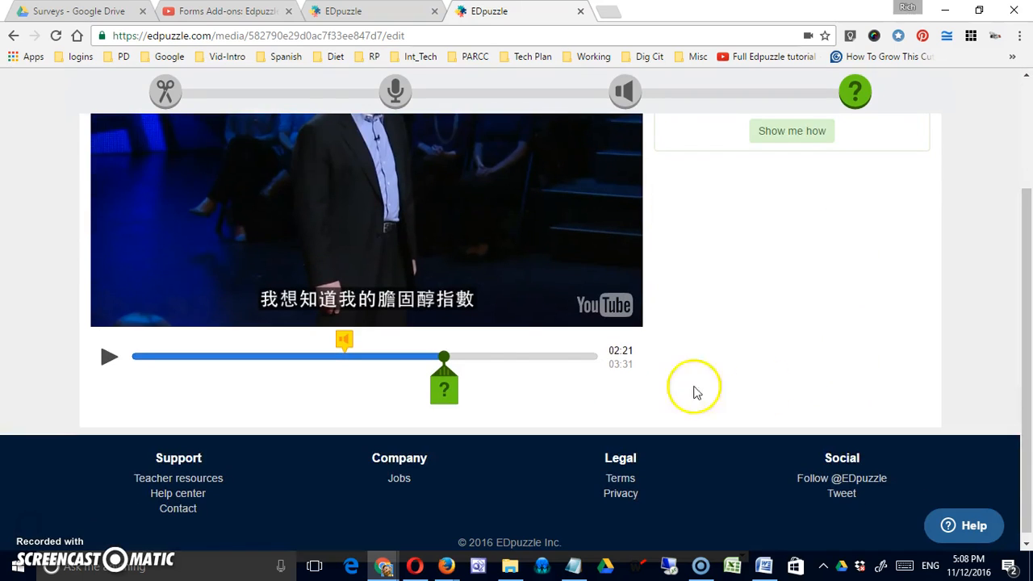
{"action": "left_click", "coordinate": [449, 397]}
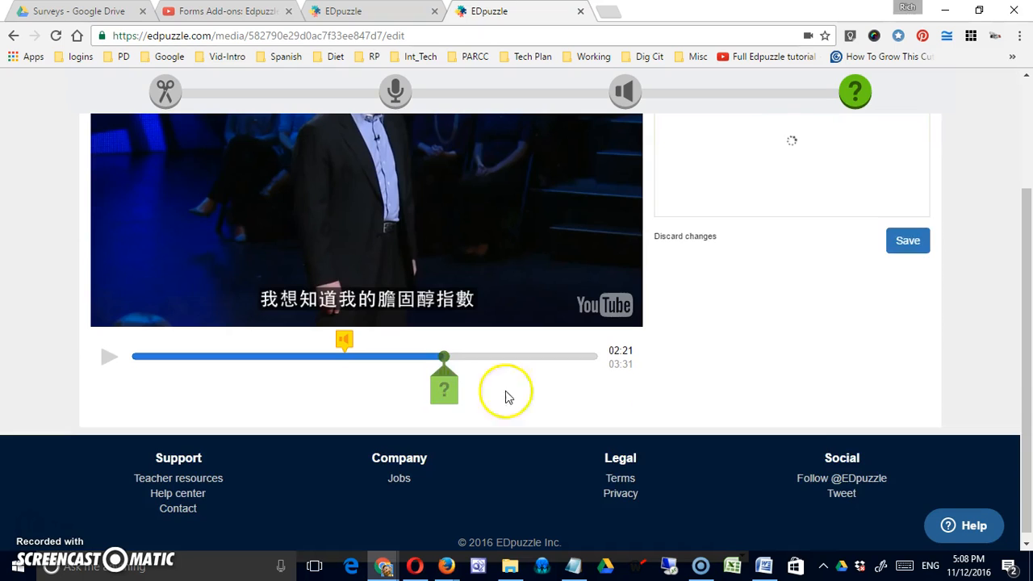
{"action": "scroll", "coordinate": [839, 406], "scroll_direction": "up", "scroll_amount": 3}
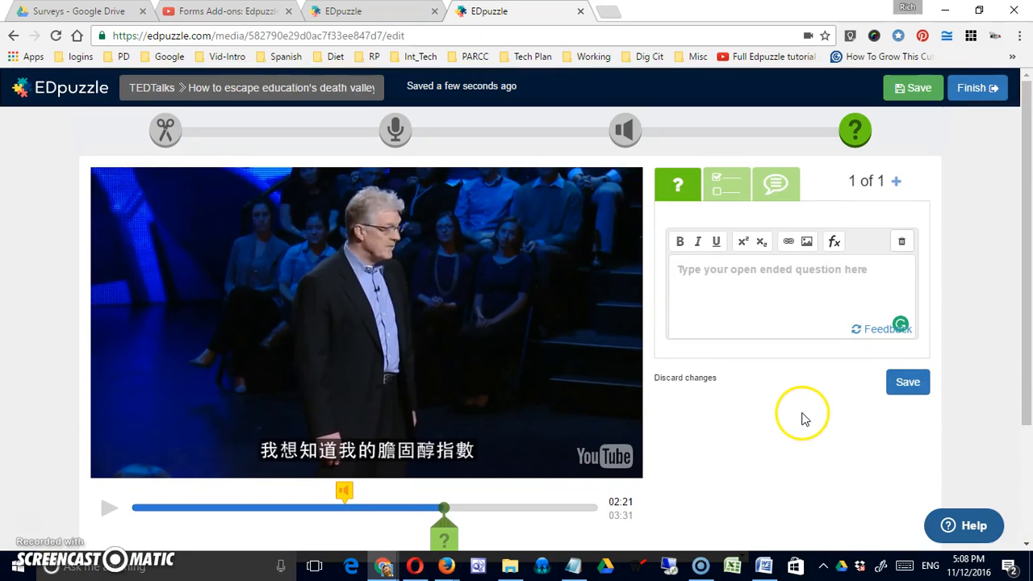
- Write the open-ended question "Tell me what he said.", save it and continue the video
{"action": "left_click", "coordinate": [687, 189]}
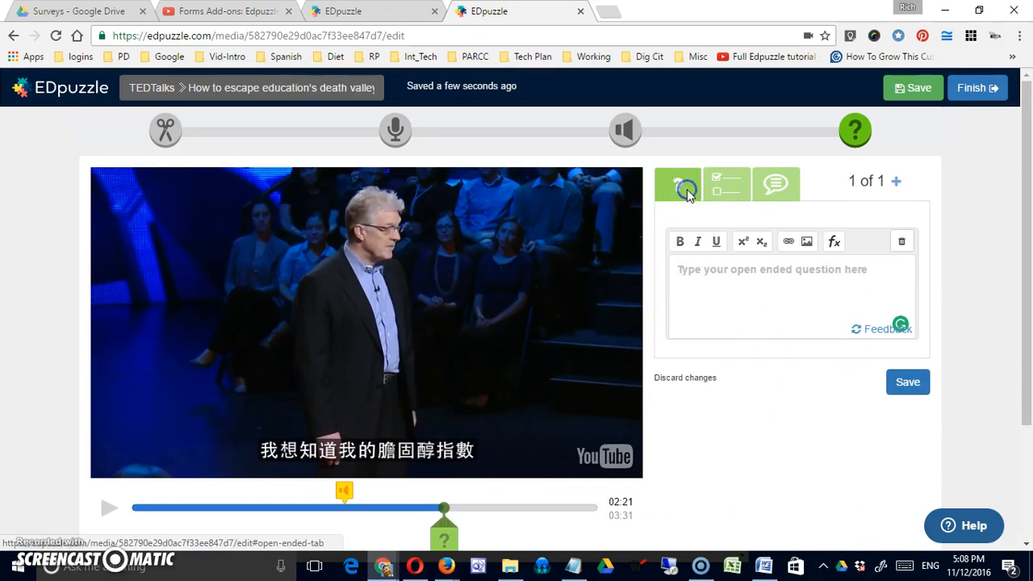
{"action": "left_click", "coordinate": [741, 277]}
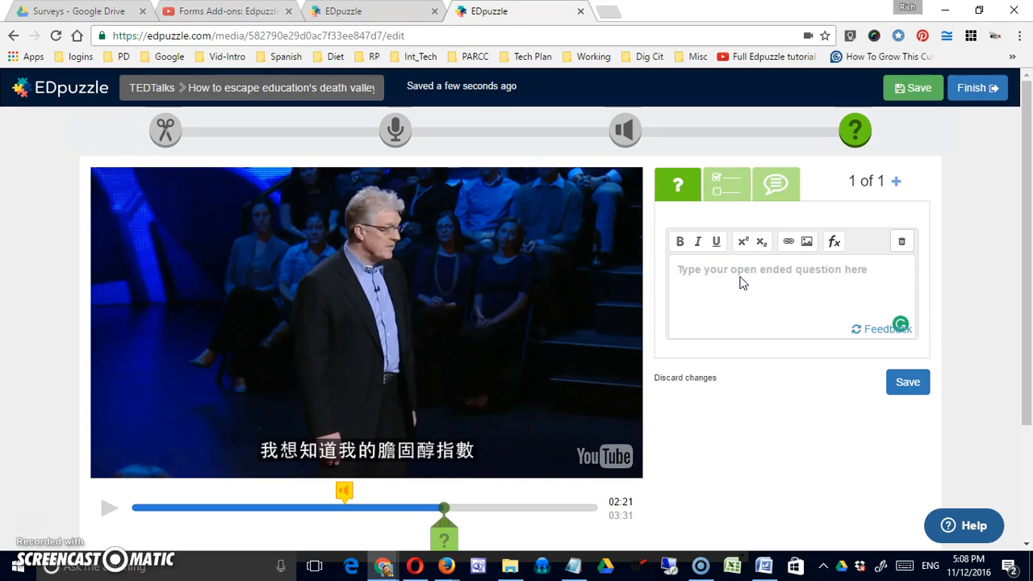
{"action": "left_click", "coordinate": [741, 277]}
{"action": "type", "text": "Tell me what he said."}
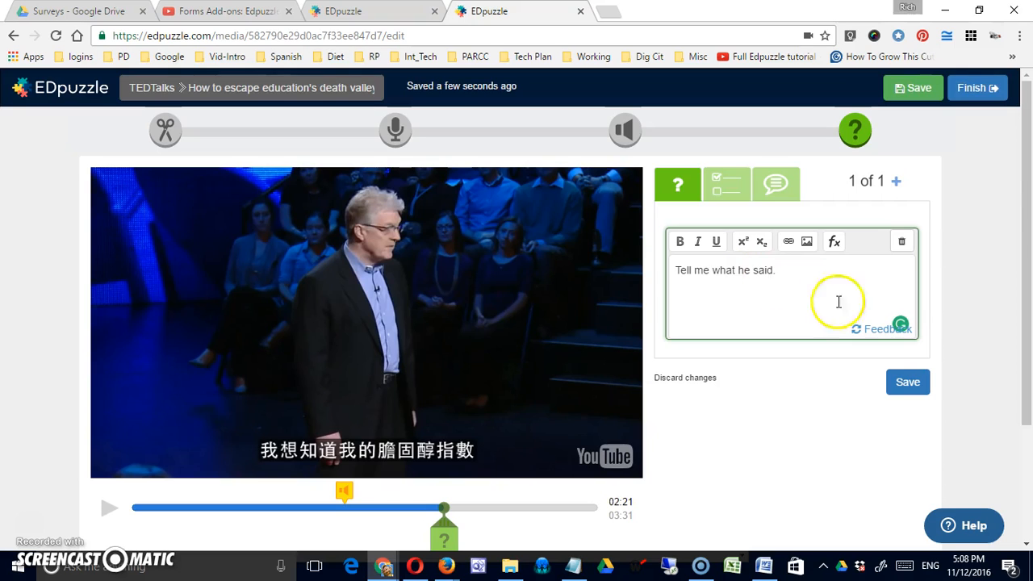
{"action": "left_click", "coordinate": [910, 386]}
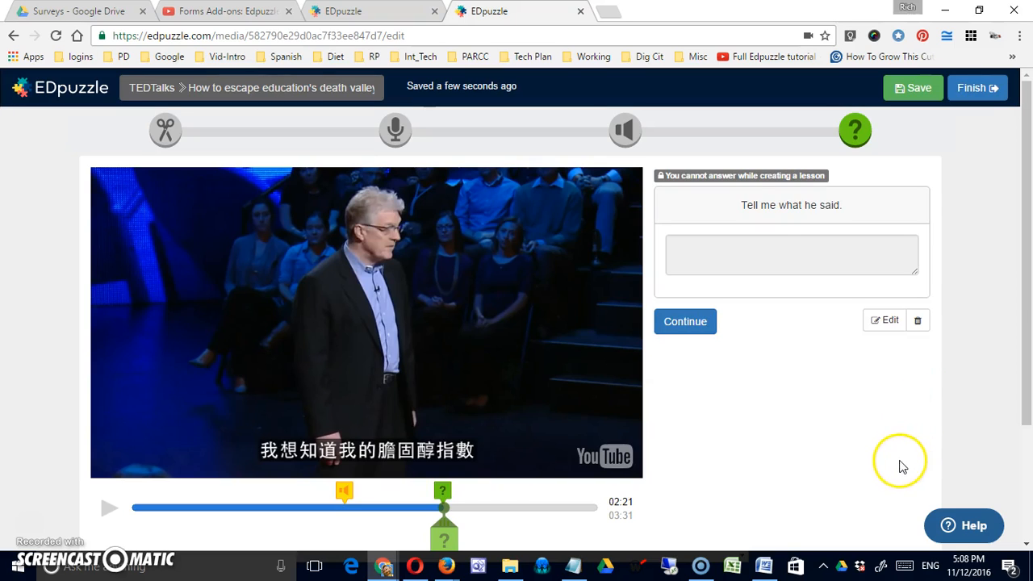
{"action": "left_click", "coordinate": [751, 254]}
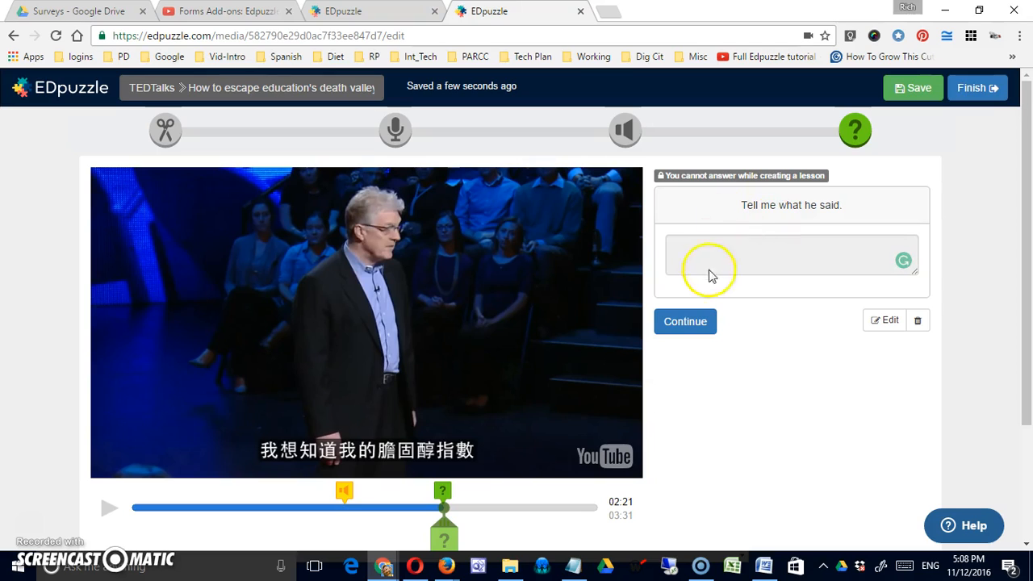
{"action": "left_click", "coordinate": [712, 321]}
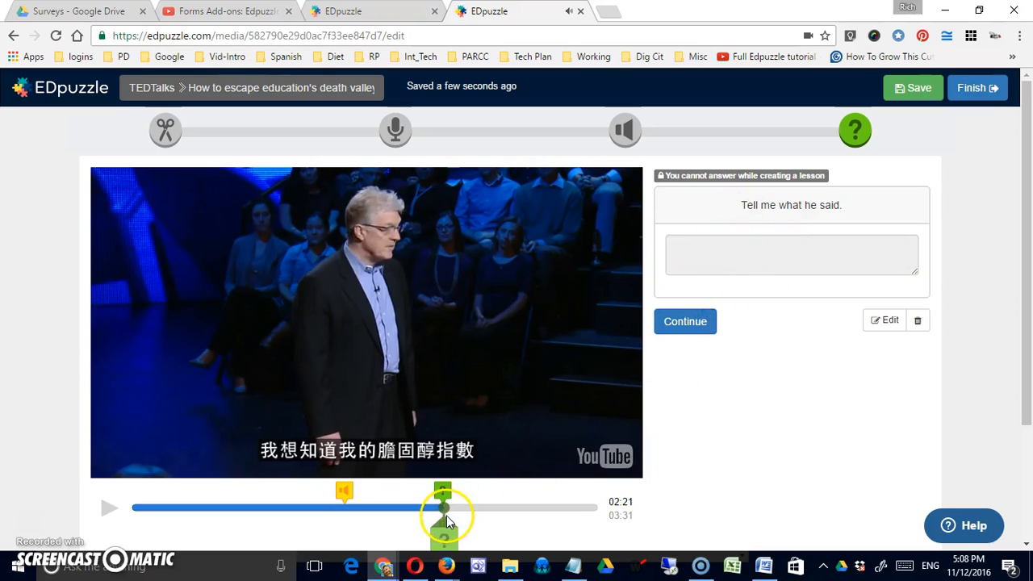
- Insert a multiple choice question at 02:42 of the clip with the text "Which three factors...."
{"action": "left_click_drag", "start_coordinate": [446, 516], "coordinate": [489, 514]}
{"action": "left_click", "coordinate": [488, 540]}
{"action": "left_click", "coordinate": [738, 267]}
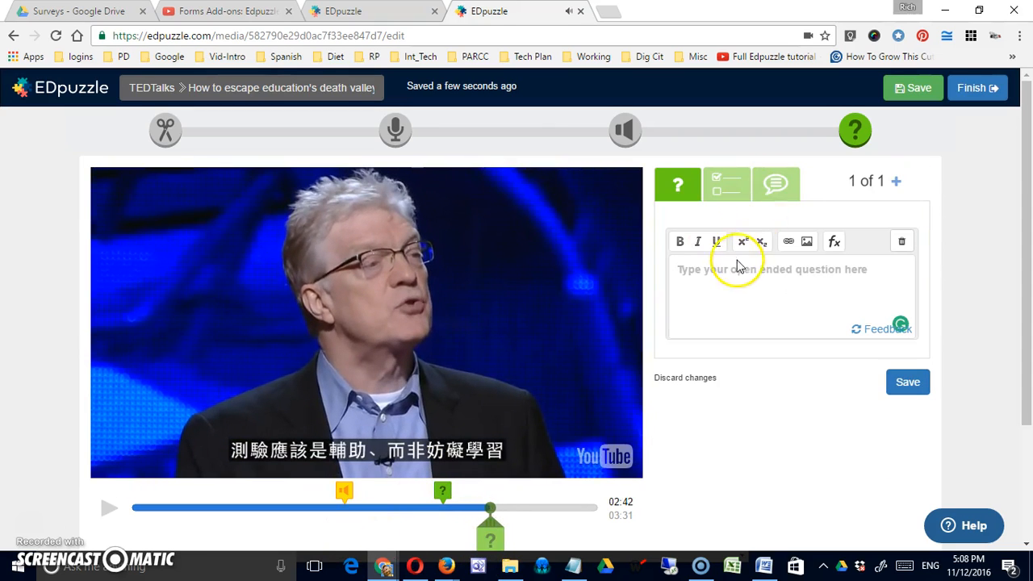
{"action": "left_click", "coordinate": [726, 184]}
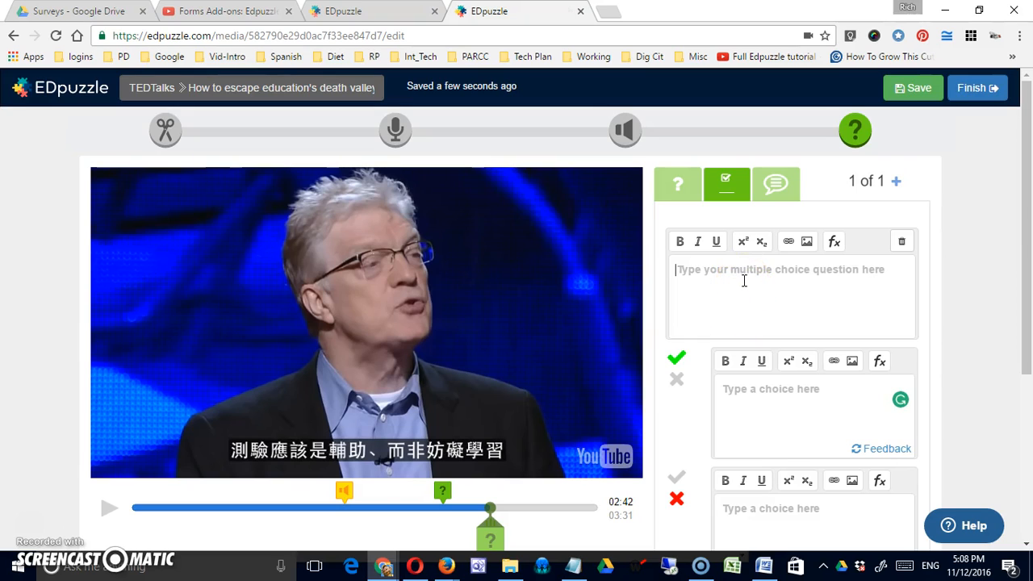
{"action": "type", "text": "Which three factors...."}
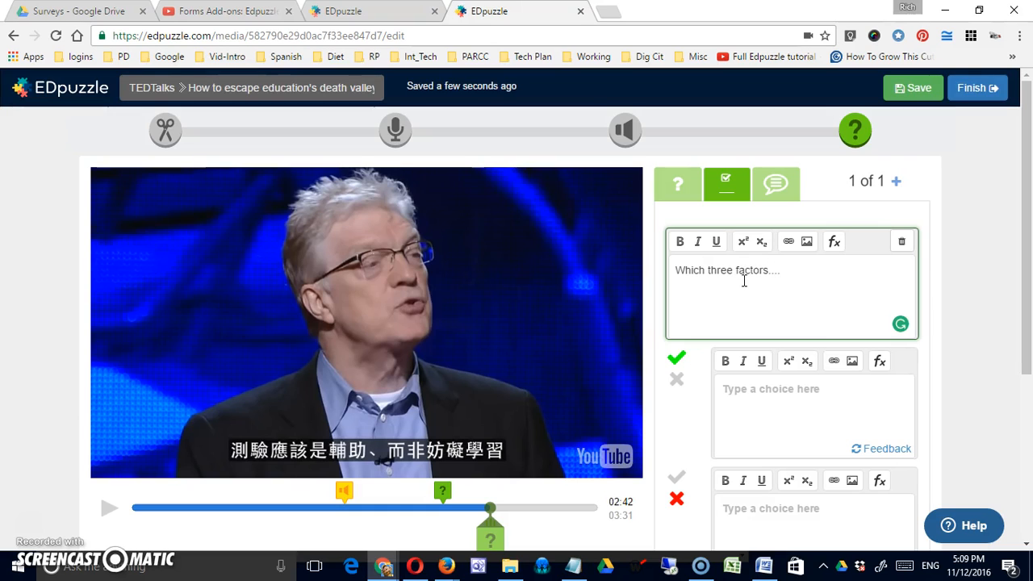
- Fill in the first two answers of the multiple choice question as "choice 1" and "Choice 2"
{"action": "scroll", "coordinate": [1026, 335], "scroll_direction": "down", "scroll_amount": 2}
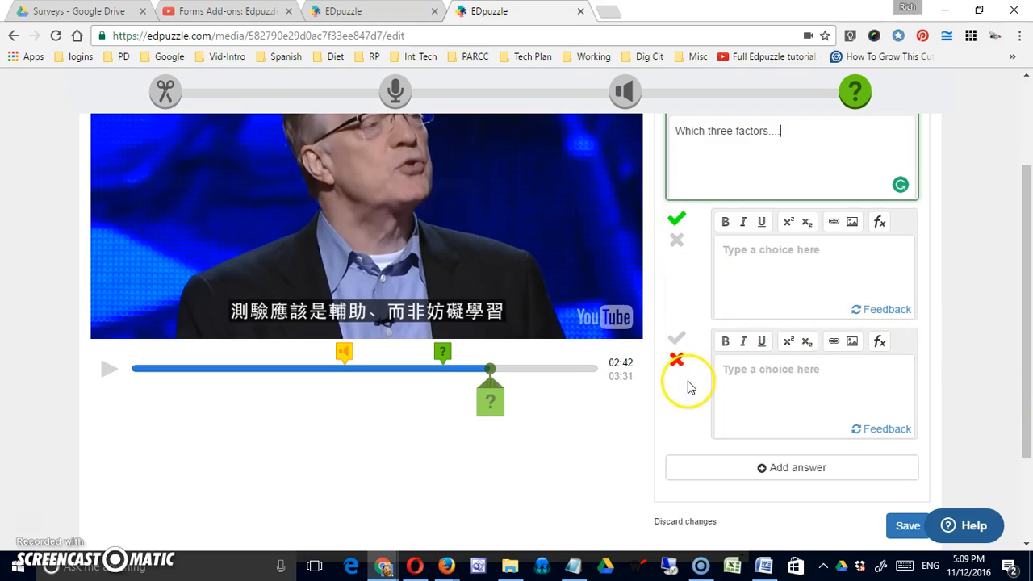
{"action": "left_click", "coordinate": [776, 261]}
{"action": "type", "text": "choice 1"}
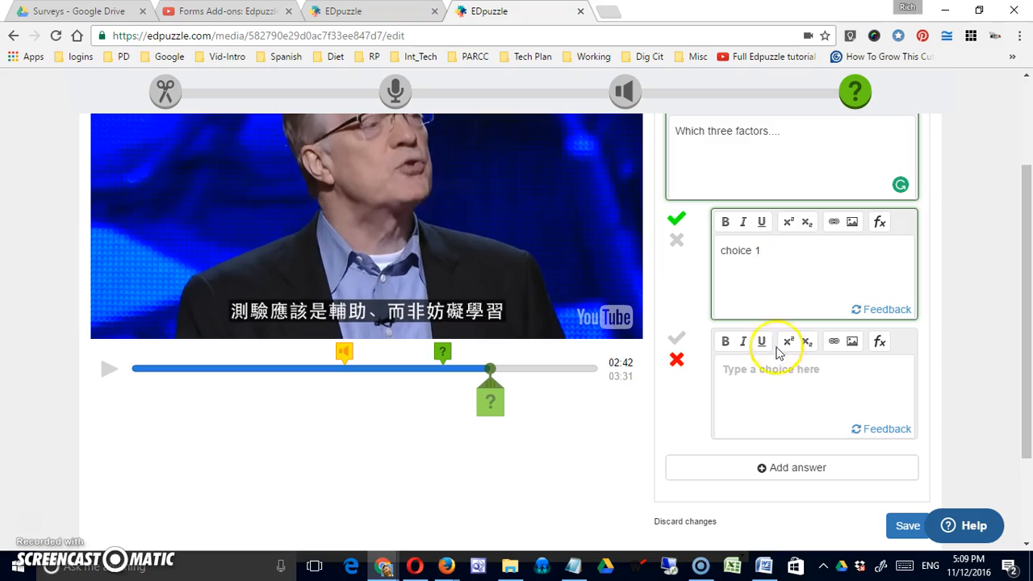
{"action": "left_click", "coordinate": [765, 374]}
{"action": "type", "text": "Choice 2"}
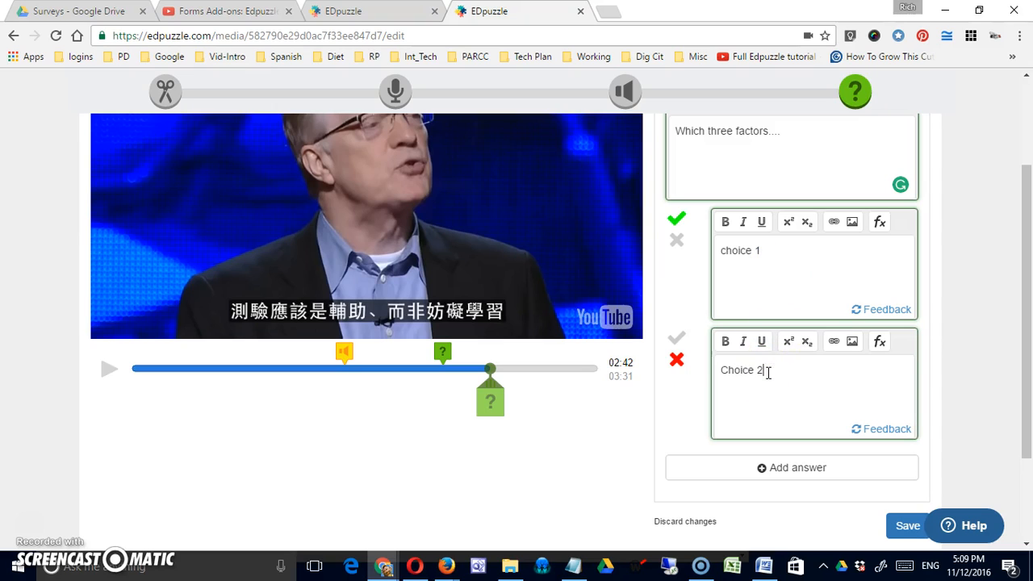
- Add two more answers to the multiple choice question, "Choice 3" and "Choice 4"
{"action": "scroll", "coordinate": [807, 403], "scroll_direction": "down", "scroll_amount": 1}
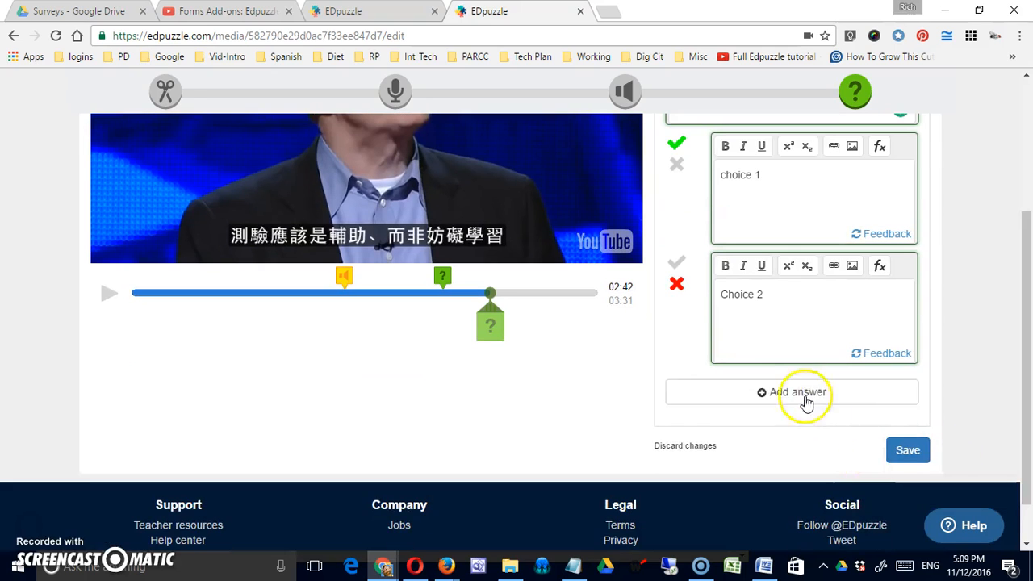
{"action": "left_click", "coordinate": [799, 392]}
{"action": "left_click", "coordinate": [759, 430]}
{"action": "type", "text": "Choice 3"}
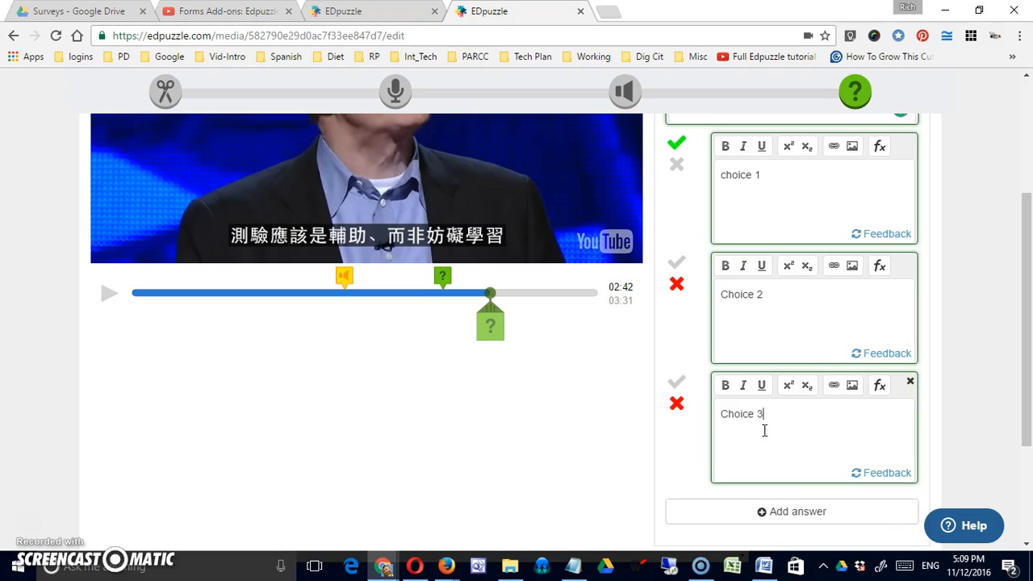
{"action": "left_click", "coordinate": [859, 514]}
{"action": "left_click", "coordinate": [785, 531]}
{"action": "type", "text": "Choice 4"}
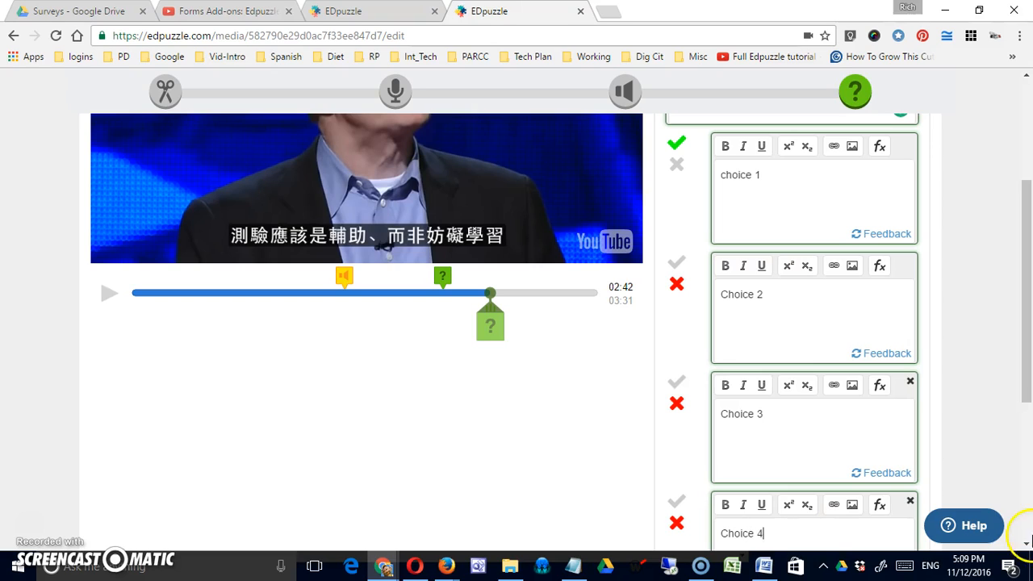
- Mark Choice 3 as an additional correct answer and save the multiple choice question
{"action": "left_click", "coordinate": [1028, 426]}
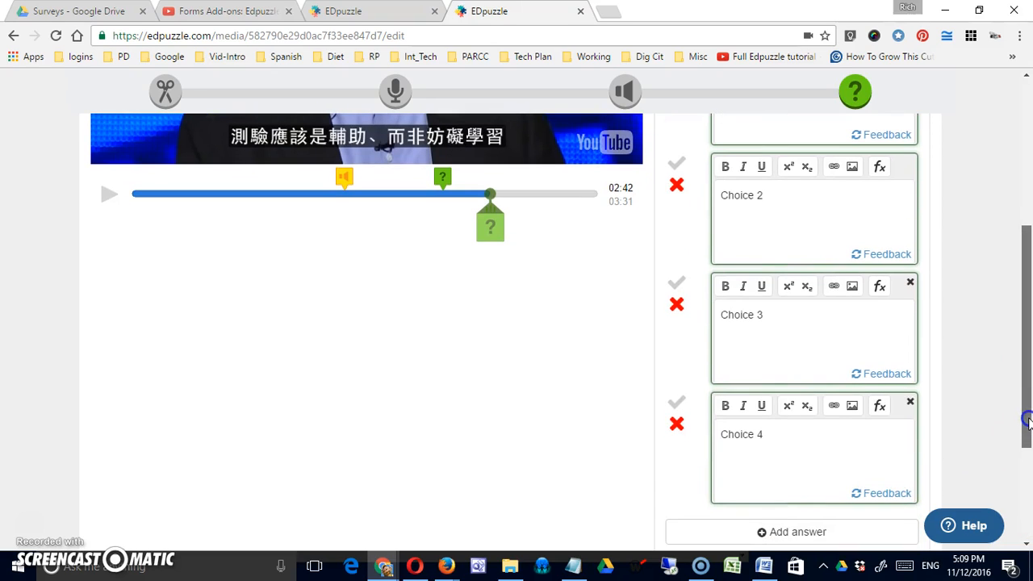
{"action": "scroll", "coordinate": [1028, 426], "scroll_direction": "up", "scroll_amount": 1}
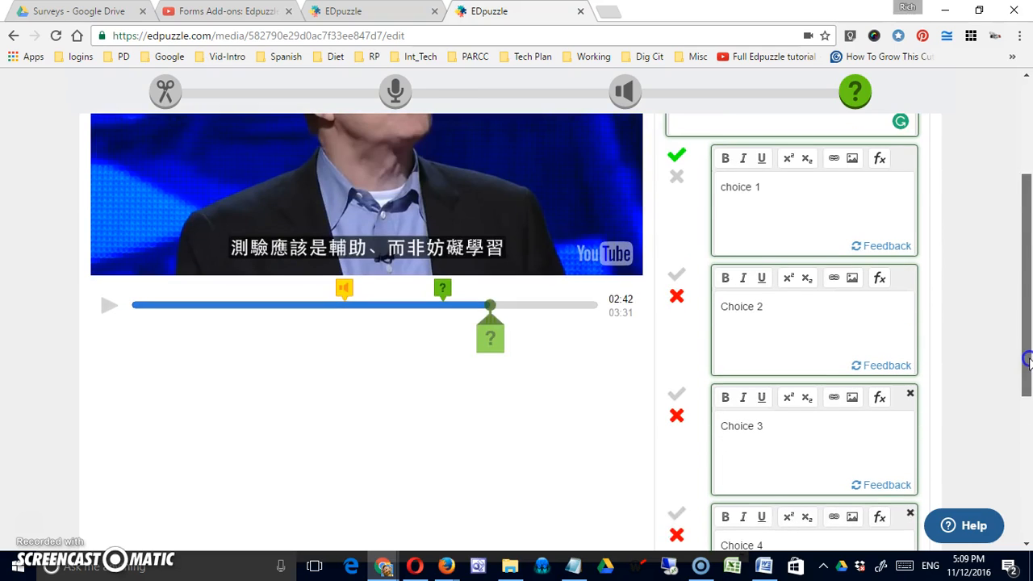
{"action": "left_click", "coordinate": [682, 396]}
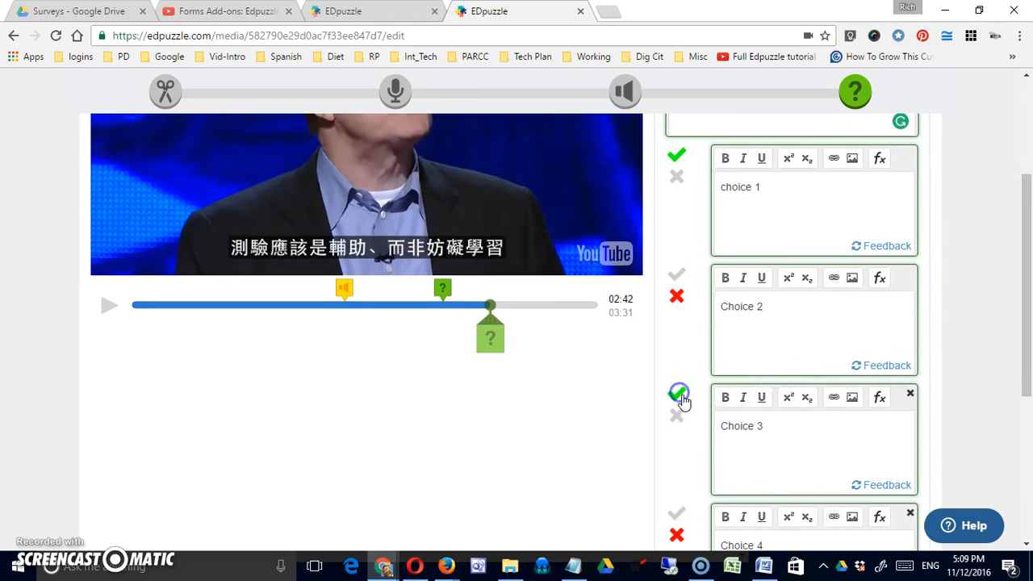
{"action": "left_click_drag", "start_coordinate": [1026, 361], "coordinate": [999, 492]}
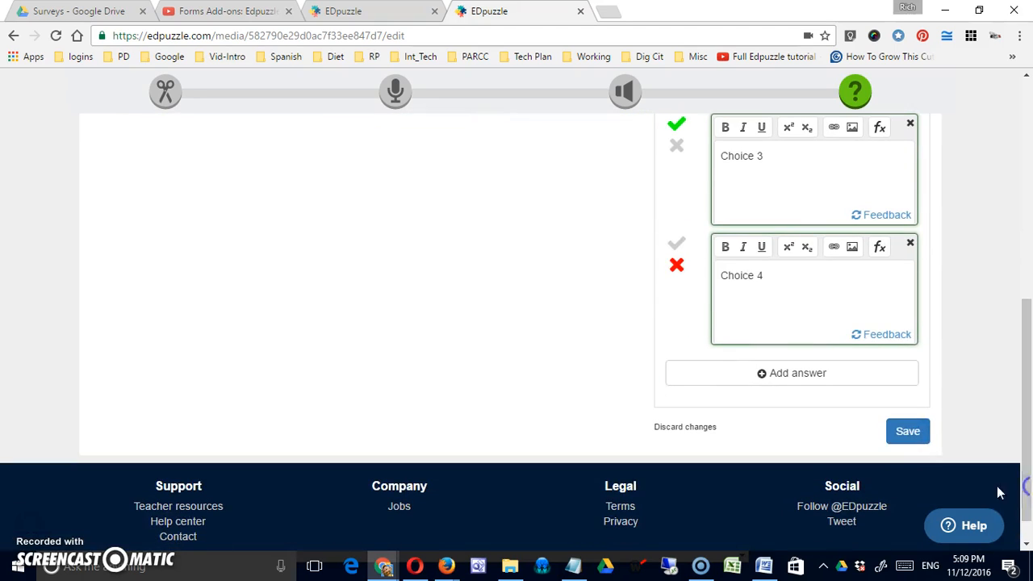
{"action": "left_click", "coordinate": [915, 440]}
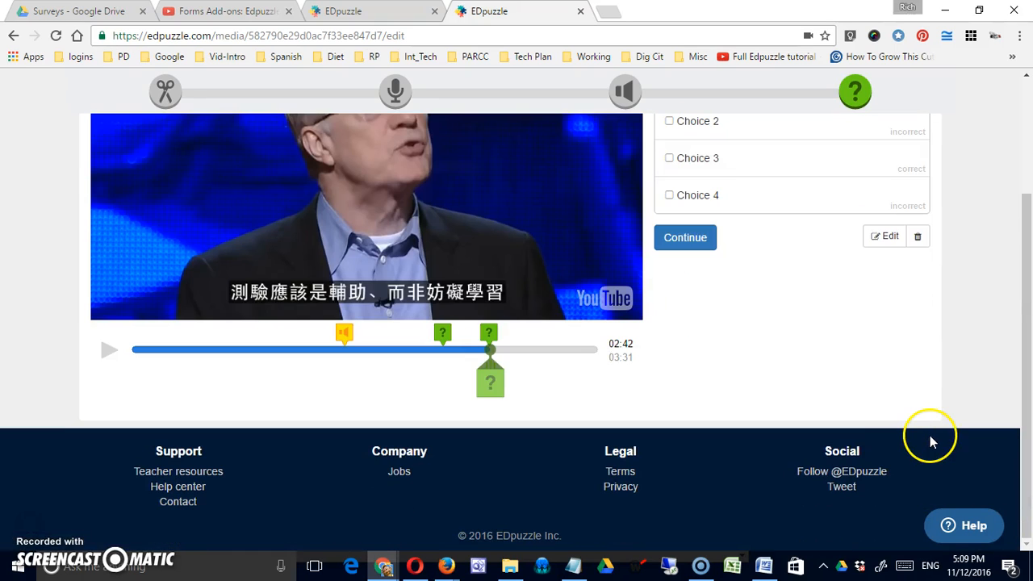
{"action": "scroll", "coordinate": [930, 436], "scroll_direction": "up", "scroll_amount": 2}
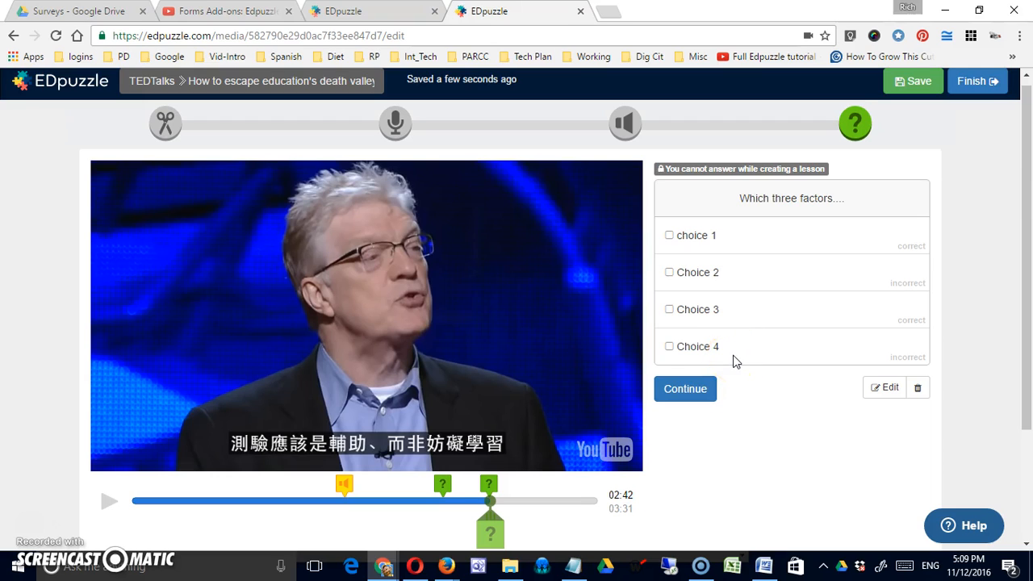
- Pause the video at 03:07, insert the comment "This is a good Ted Talk." there and save it
{"action": "left_click_drag", "start_coordinate": [490, 508], "coordinate": [541, 508]}
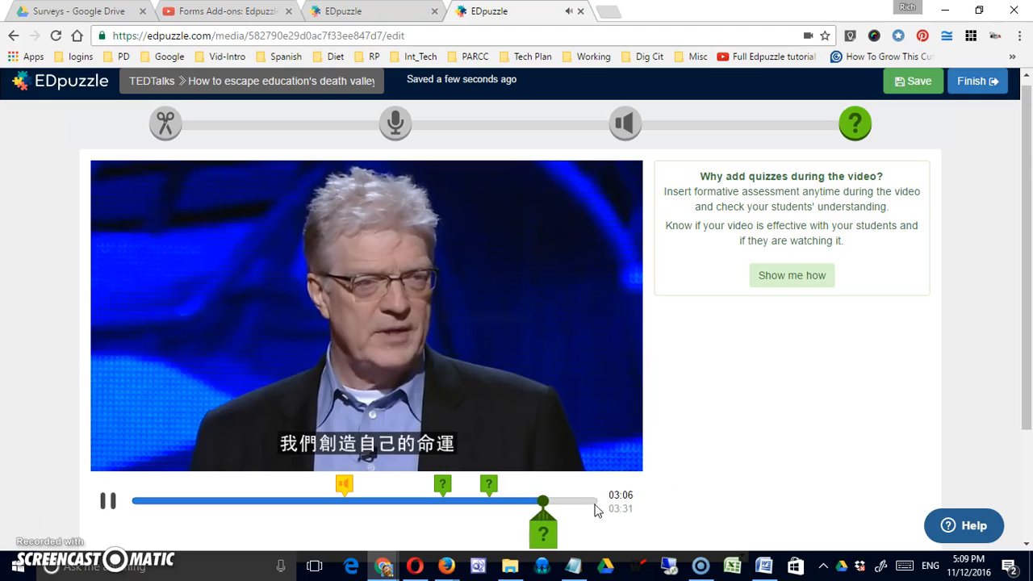
{"action": "left_click", "coordinate": [108, 502]}
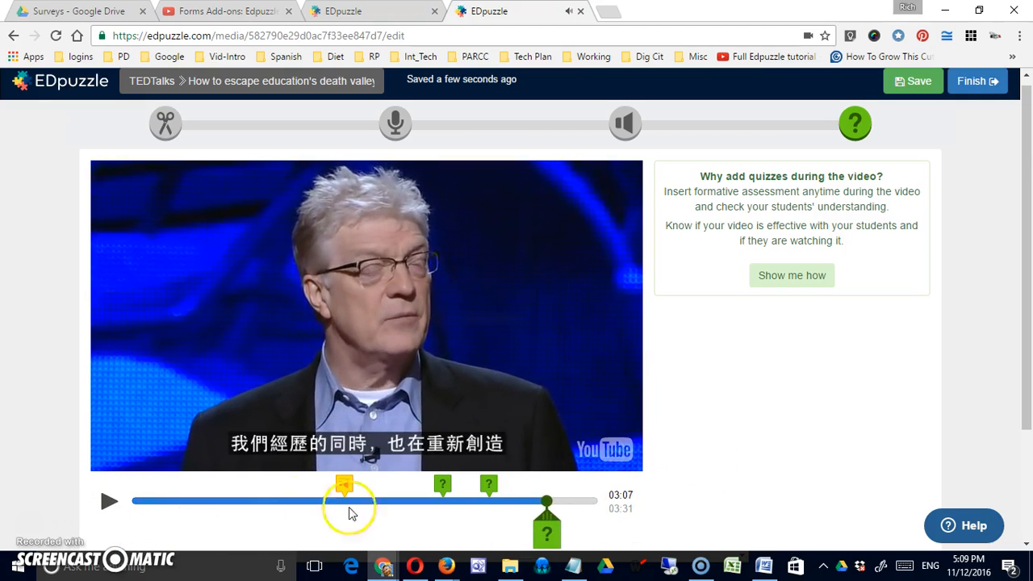
{"action": "left_click", "coordinate": [547, 531]}
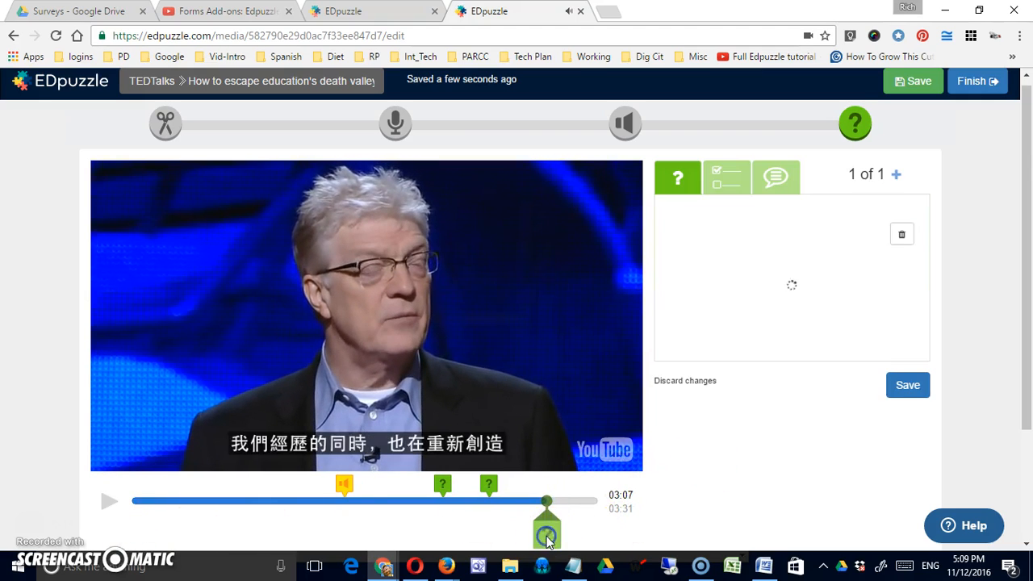
{"action": "left_click", "coordinate": [776, 178]}
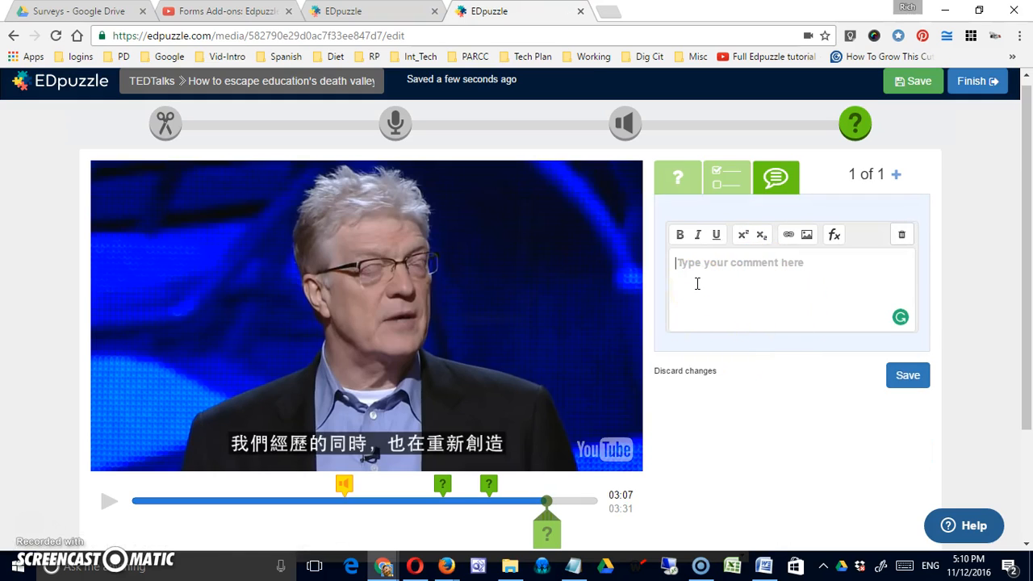
{"action": "left_click", "coordinate": [691, 261]}
{"action": "type", "text": "This is a good Ted Talk."}
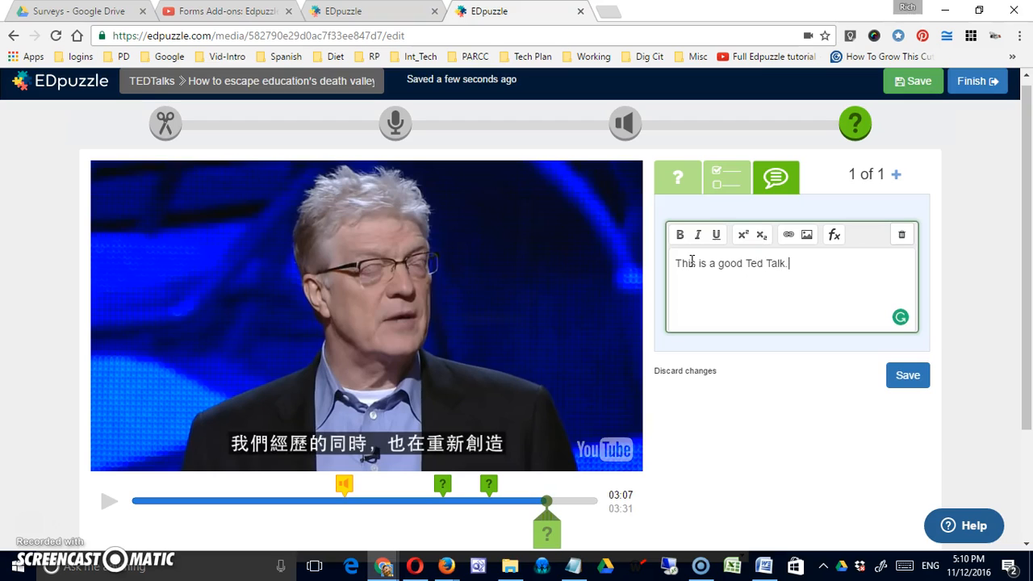
{"action": "left_click", "coordinate": [907, 376]}
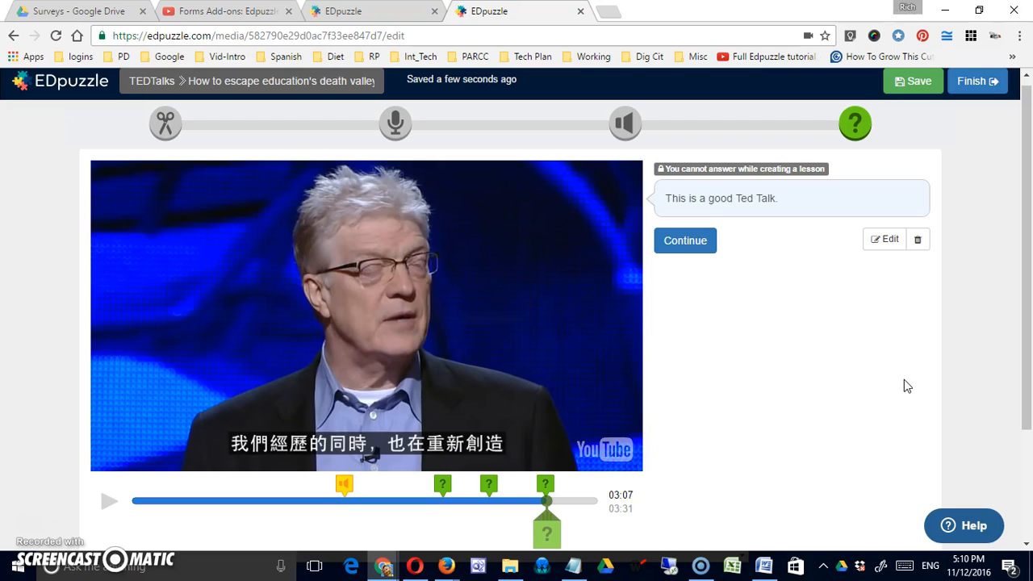
- Finish the lesson, choose Test Class as the class to assign it to, and turn off Prevent skipping
{"action": "scroll", "coordinate": [904, 379], "scroll_direction": "down", "scroll_amount": 3}
{"action": "scroll", "coordinate": [904, 380], "scroll_direction": "up", "scroll_amount": 3}
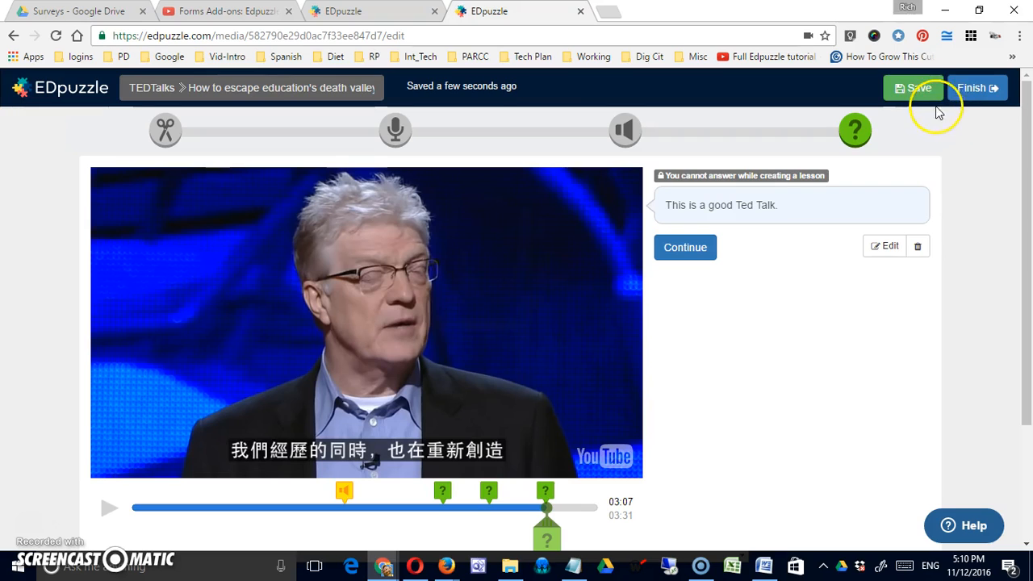
{"action": "left_click", "coordinate": [978, 87]}
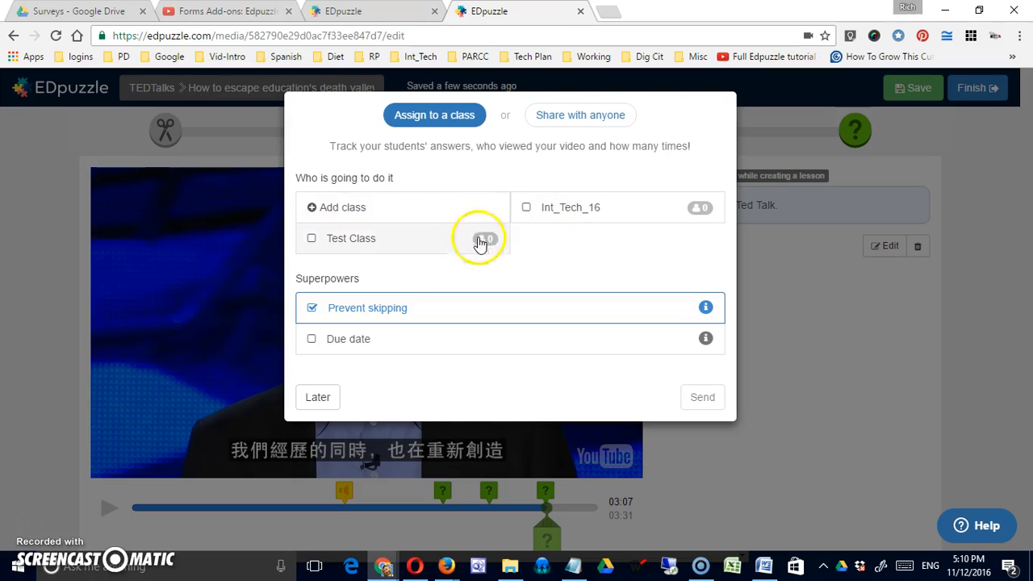
{"action": "left_click", "coordinate": [312, 238]}
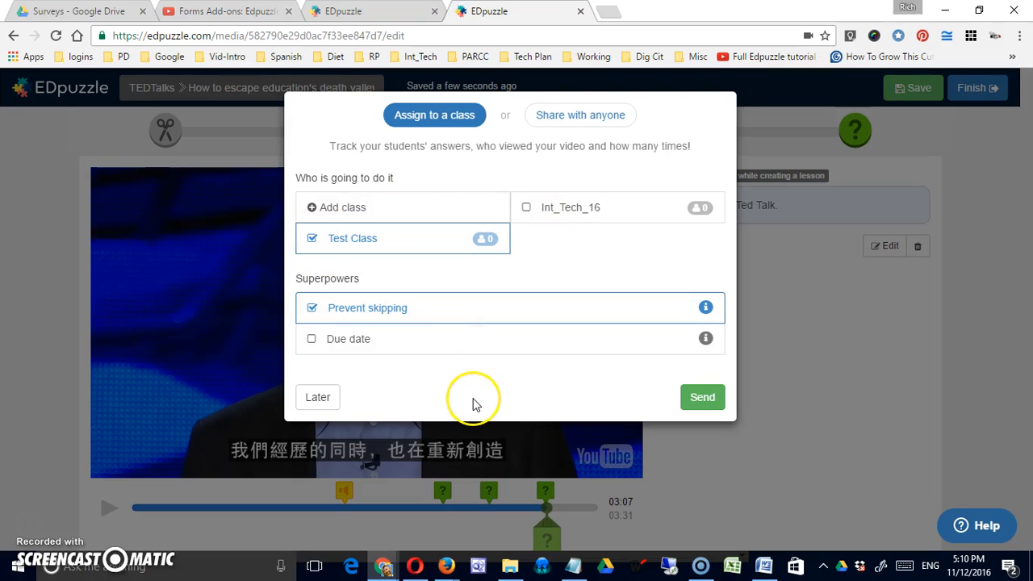
{"action": "left_click", "coordinate": [315, 309]}
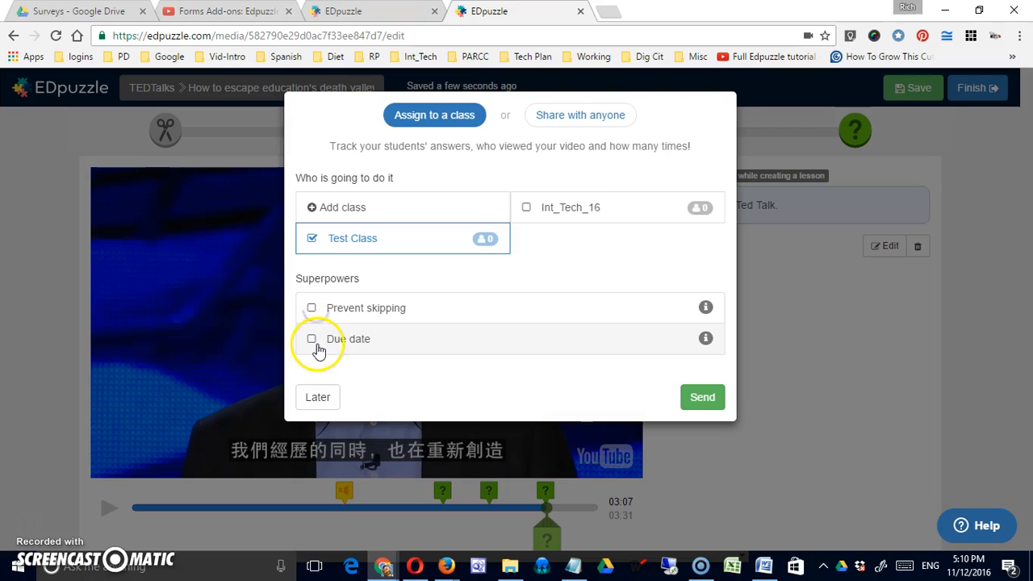
- Turn on a due date for the assignment, running from Nov 18, 2016 to Dec 2, 2016, and check the time setting
{"action": "left_click", "coordinate": [313, 339]}
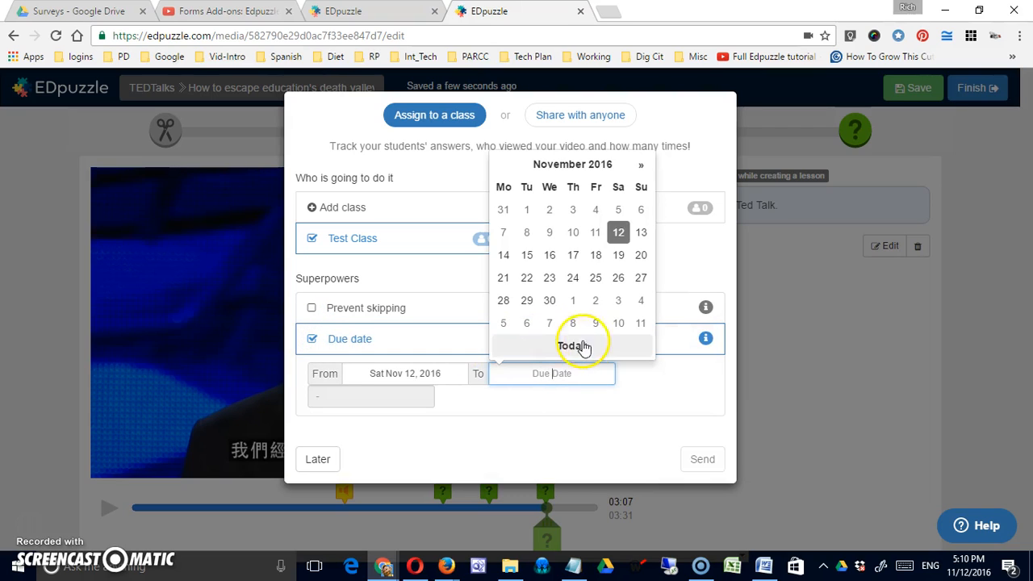
{"action": "left_click", "coordinate": [380, 372]}
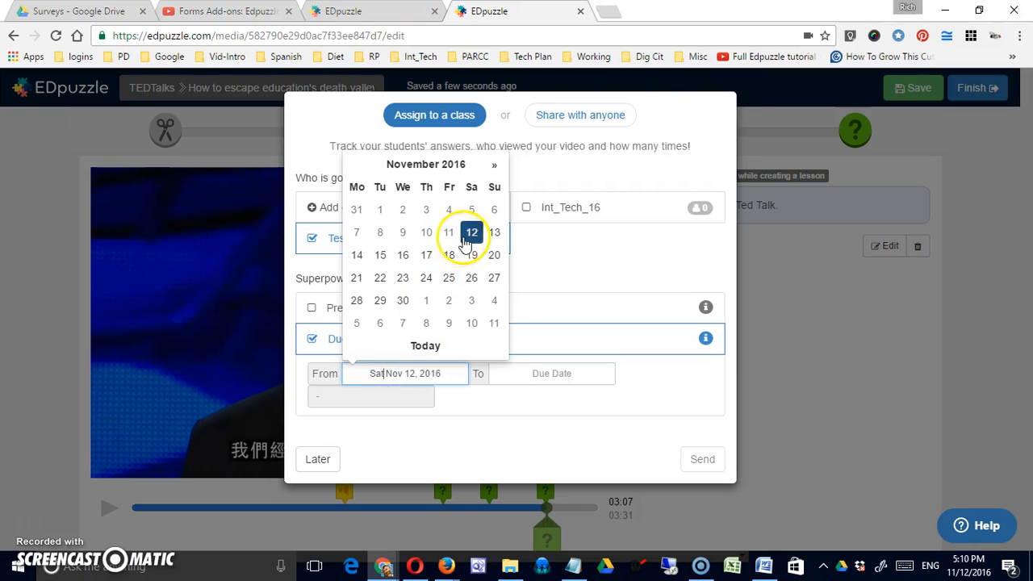
{"action": "left_click", "coordinate": [450, 255]}
{"action": "left_click", "coordinate": [531, 374]}
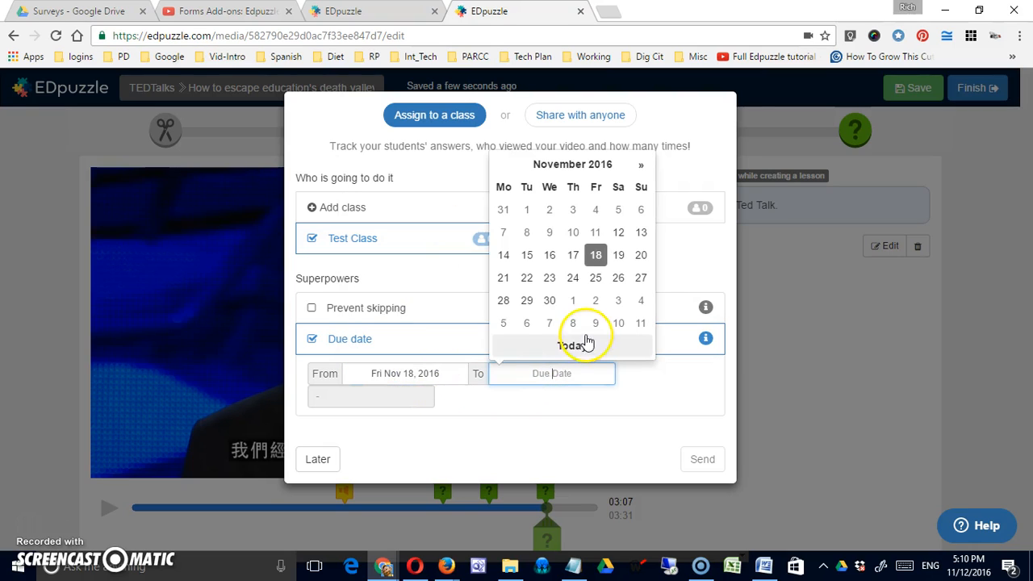
{"action": "left_click", "coordinate": [596, 300]}
{"action": "left_click", "coordinate": [488, 412]}
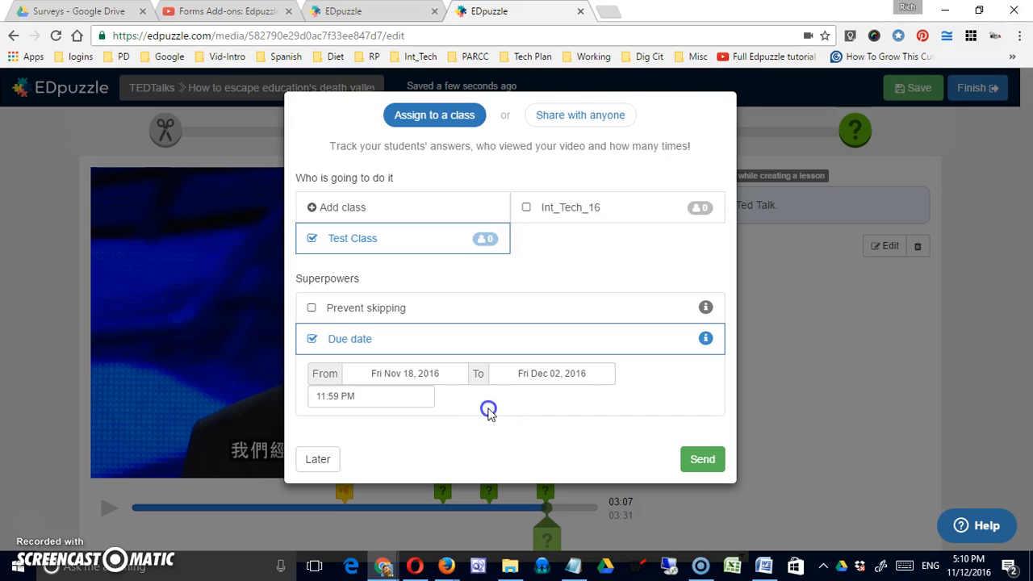
{"action": "left_click", "coordinate": [375, 404]}
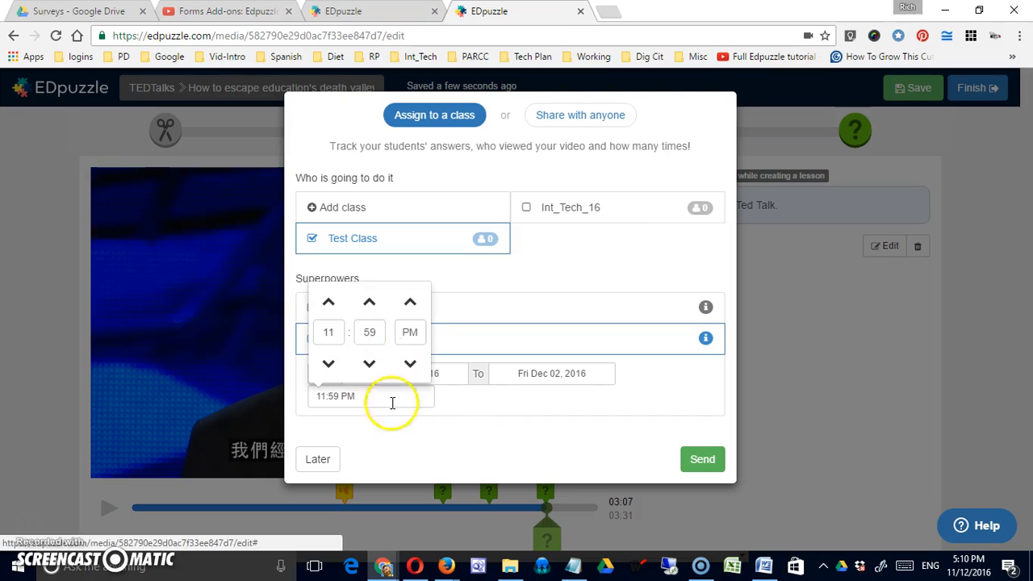
{"action": "left_click", "coordinate": [467, 426]}
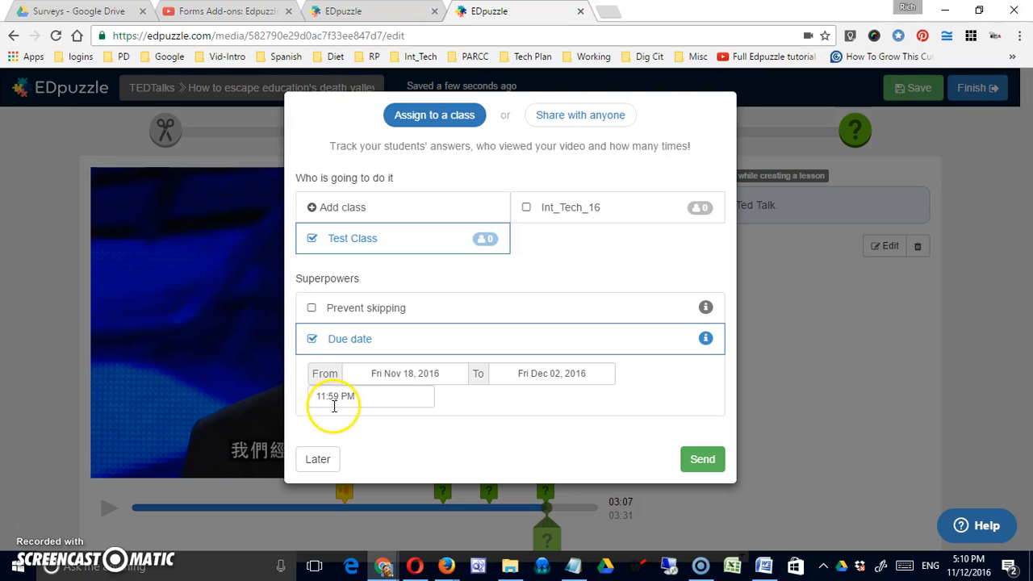
- Turn Prevent skipping back on, postpone the assignment, and reopen the TEDTalks lesson for editing from the content library
{"action": "left_click", "coordinate": [312, 307]}
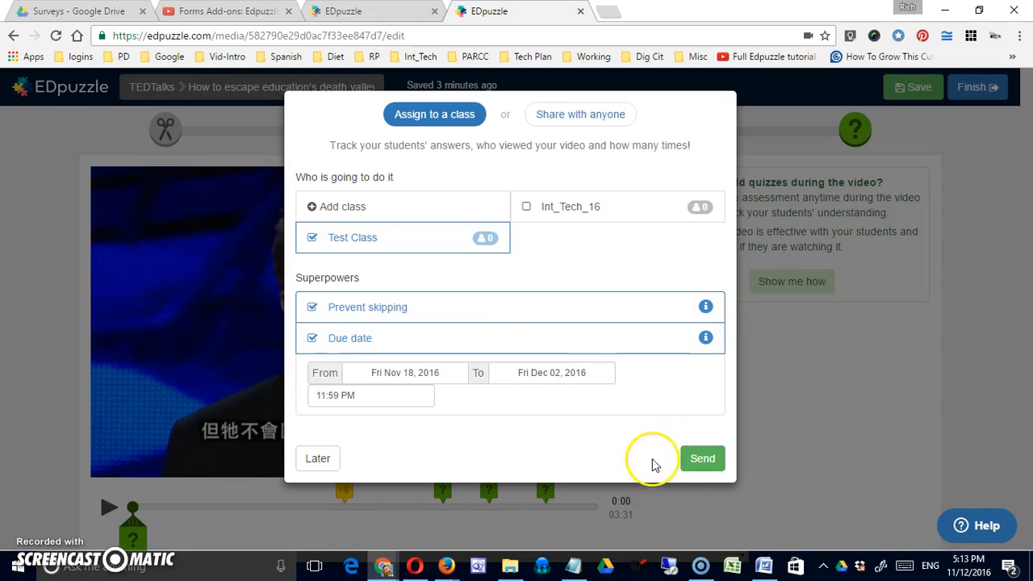
{"action": "left_click", "coordinate": [311, 460]}
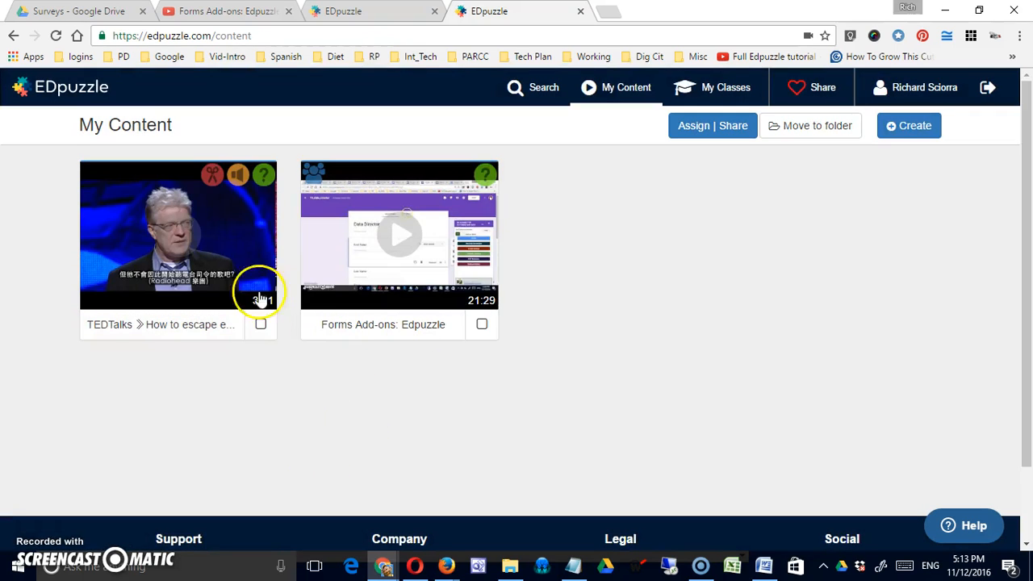
{"action": "left_click", "coordinate": [218, 265]}
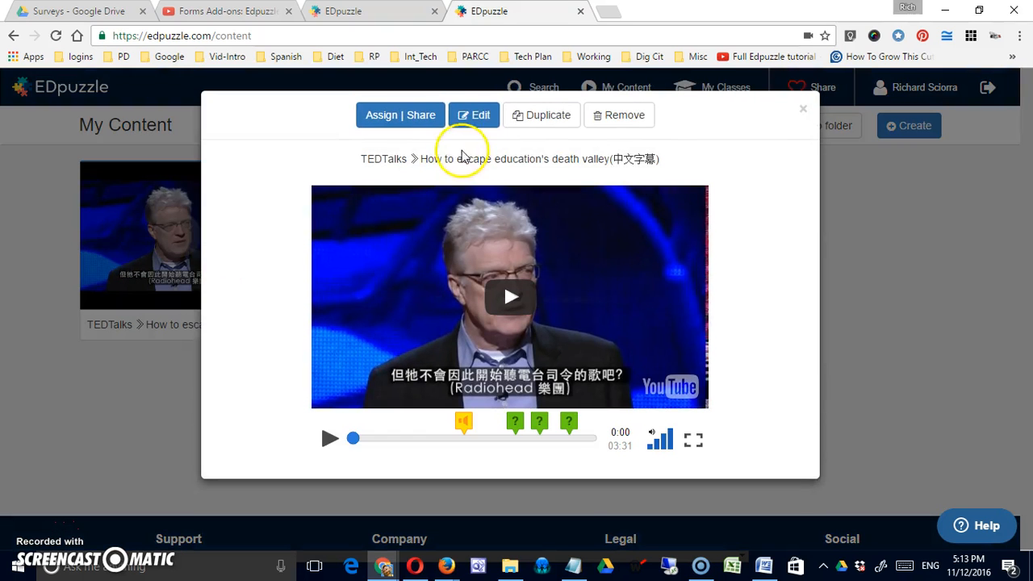
{"action": "left_click", "coordinate": [473, 116]}
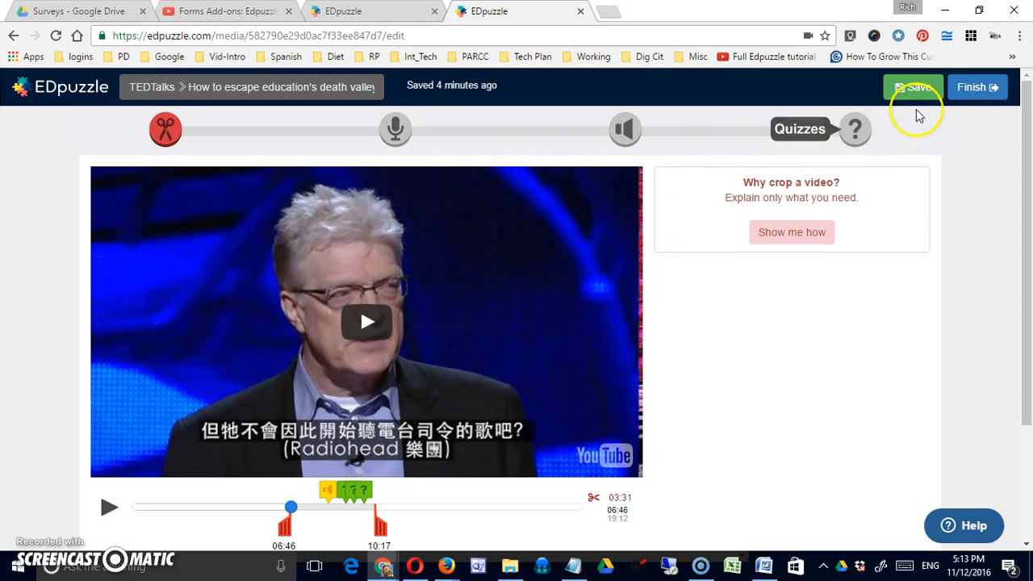
- Finish the lesson, select Test Class for the assignment and turn on its due date
{"action": "left_click", "coordinate": [971, 87]}
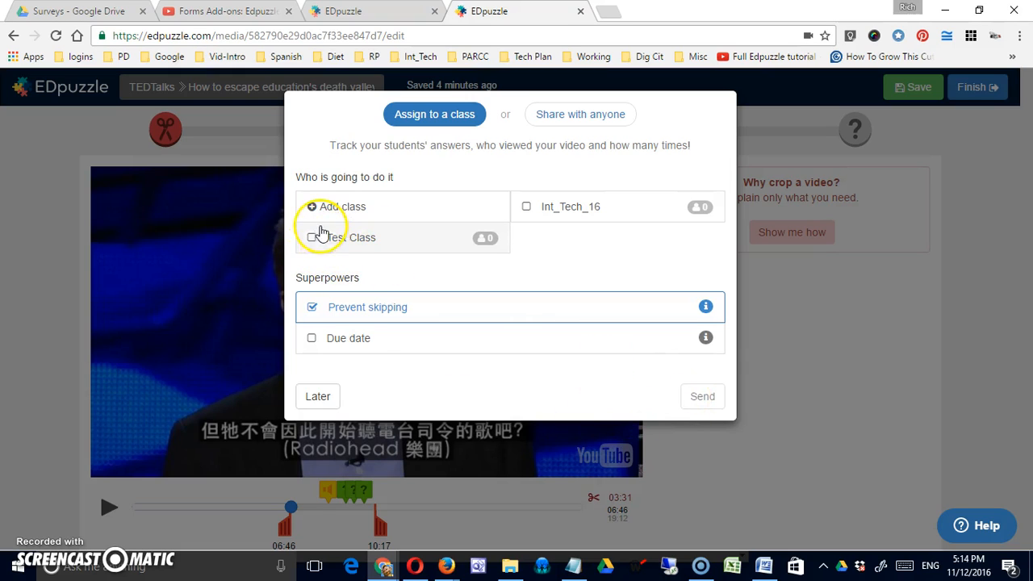
{"action": "left_click", "coordinate": [308, 237]}
{"action": "left_click", "coordinate": [312, 339]}
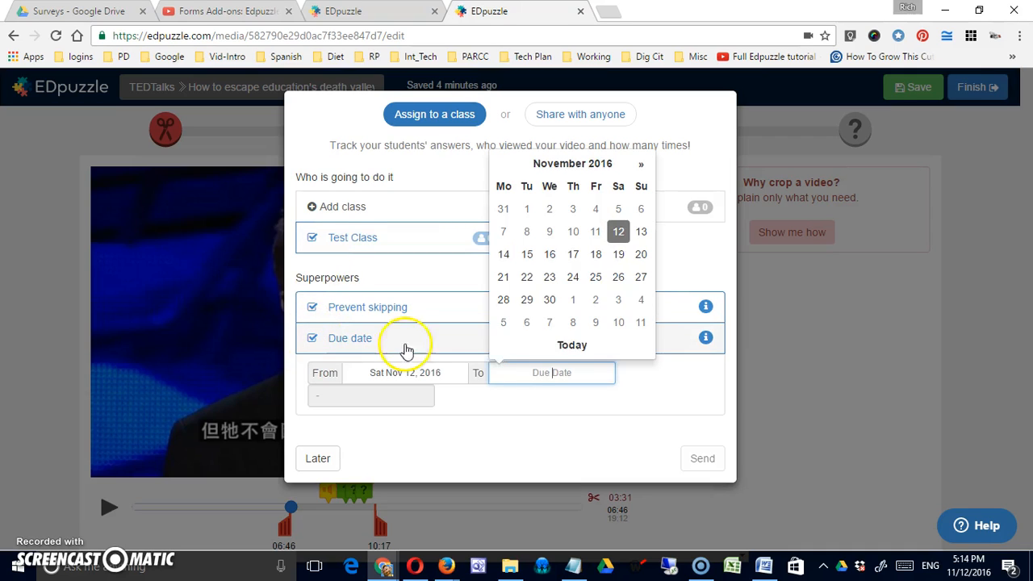
- Set the assignment's range from Nov 18, 2016 to Dec 2, 2016 and send it to the class
{"action": "left_click", "coordinate": [598, 256]}
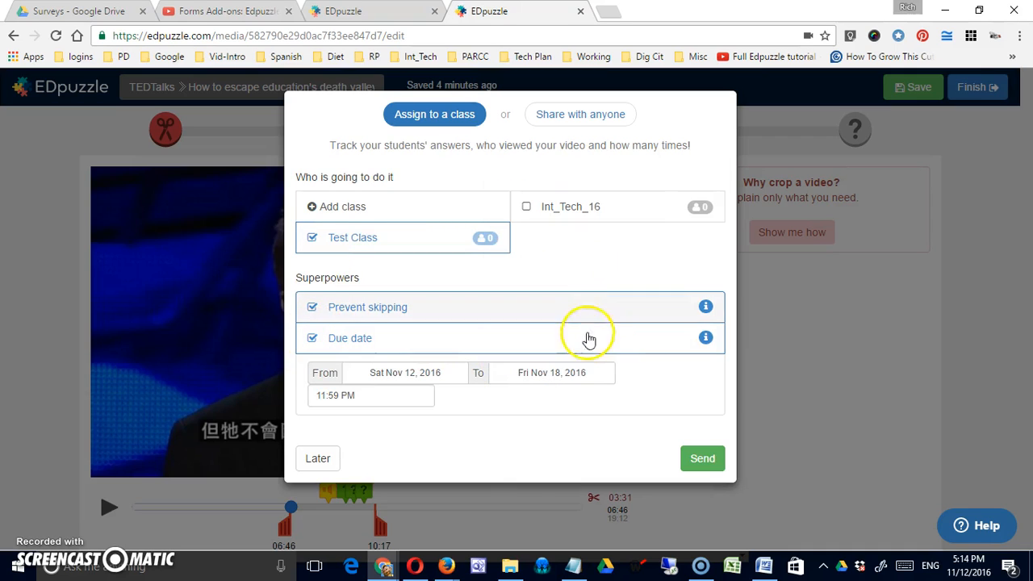
{"action": "left_click", "coordinate": [440, 370]}
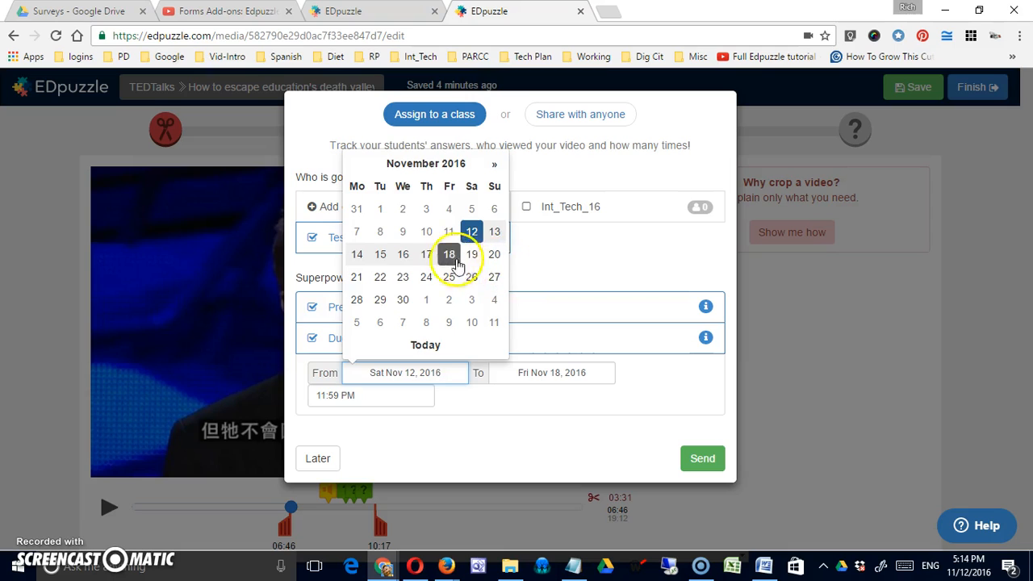
{"action": "left_click", "coordinate": [449, 255]}
{"action": "left_click", "coordinate": [526, 373]}
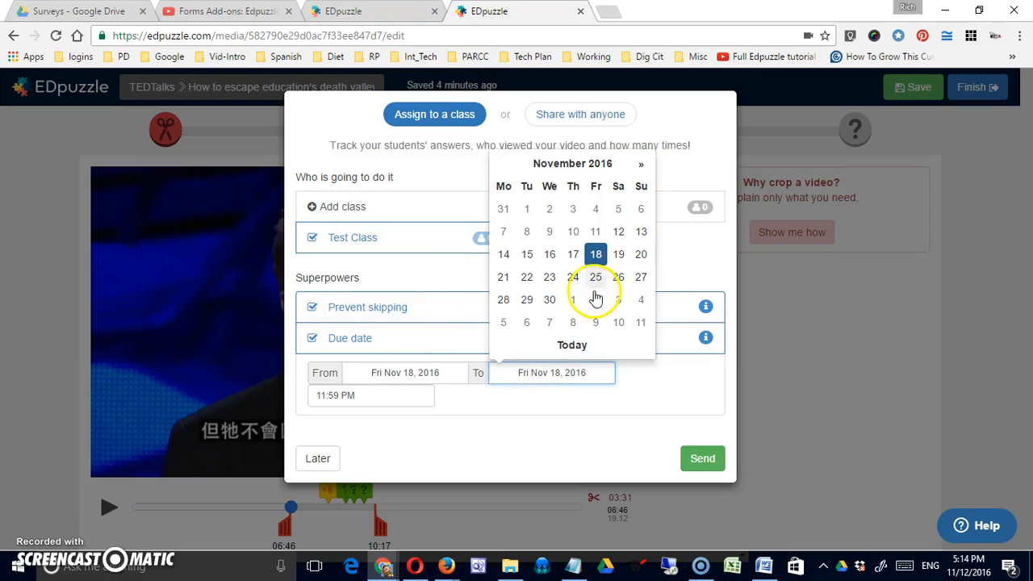
{"action": "left_click", "coordinate": [596, 299]}
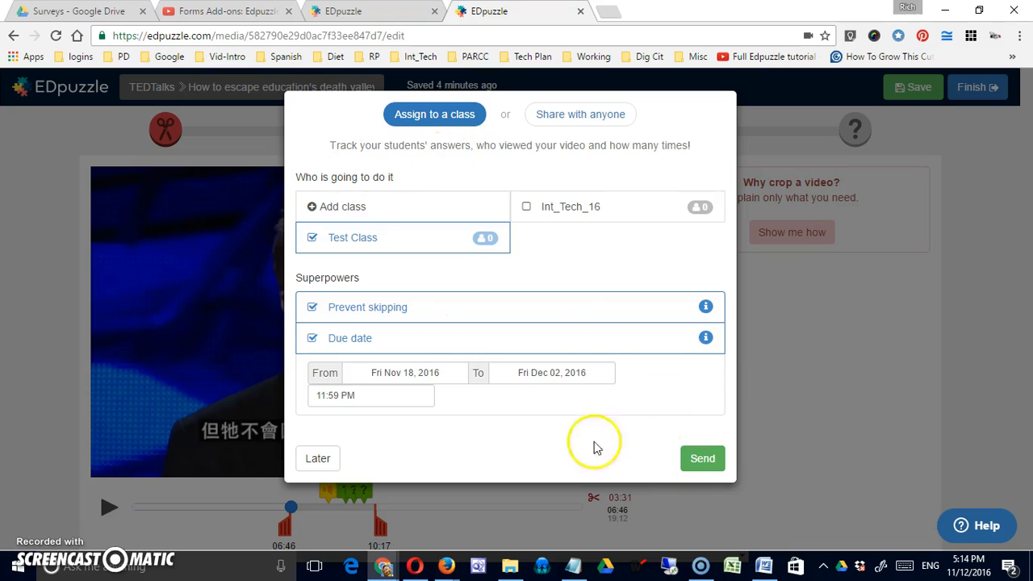
{"action": "left_click", "coordinate": [685, 457]}
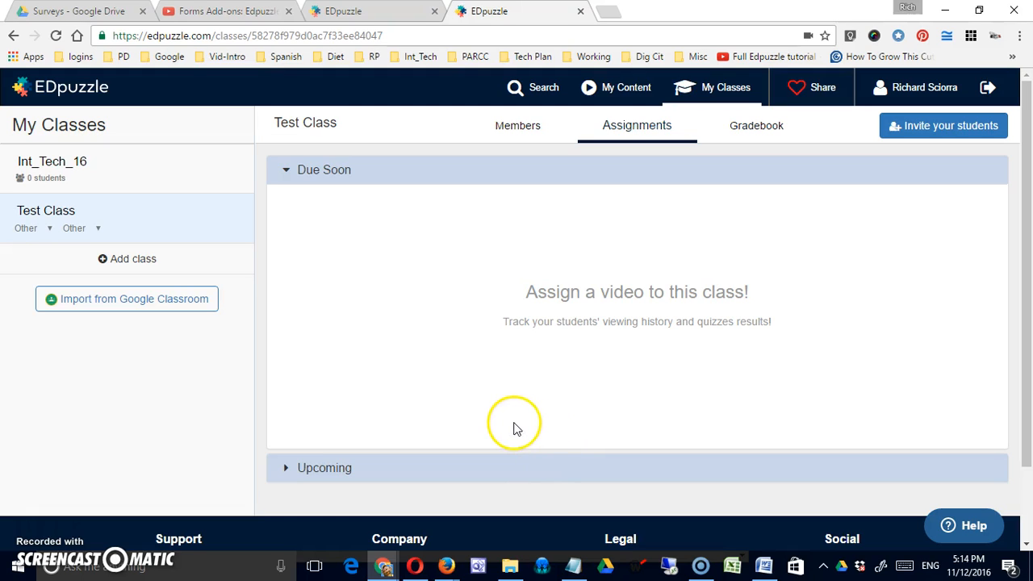
- Preview the TEDTalks video in Test Class's upcoming assignments, try to skip ahead in it, and return to the class
{"action": "left_click", "coordinate": [286, 170]}
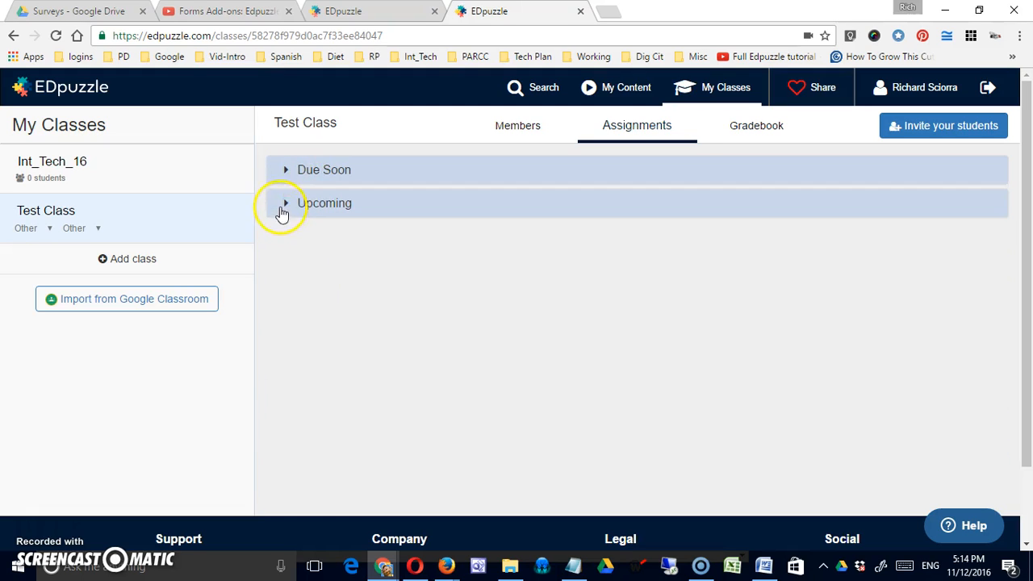
{"action": "left_click", "coordinate": [284, 205]}
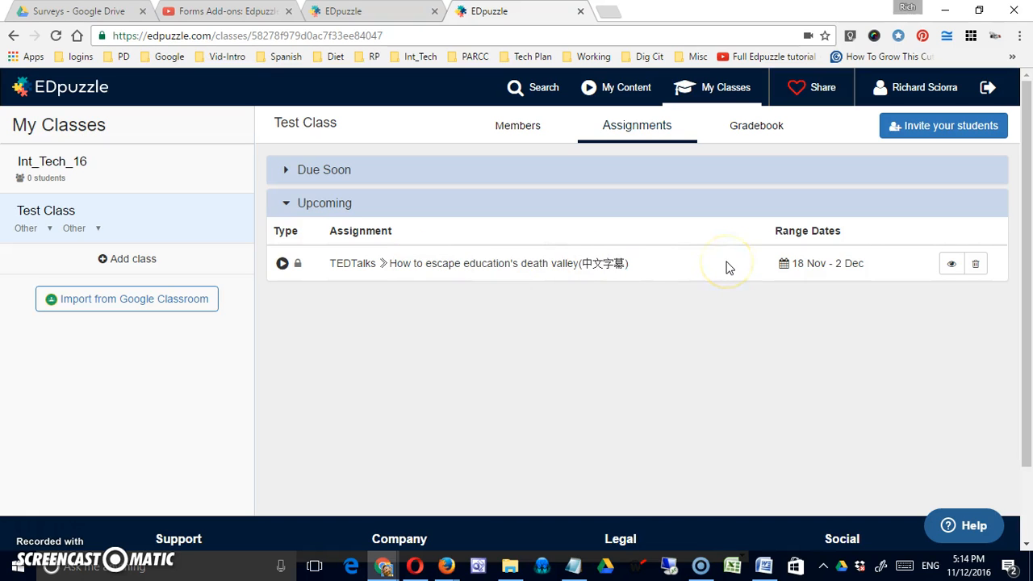
{"action": "left_click", "coordinate": [950, 267]}
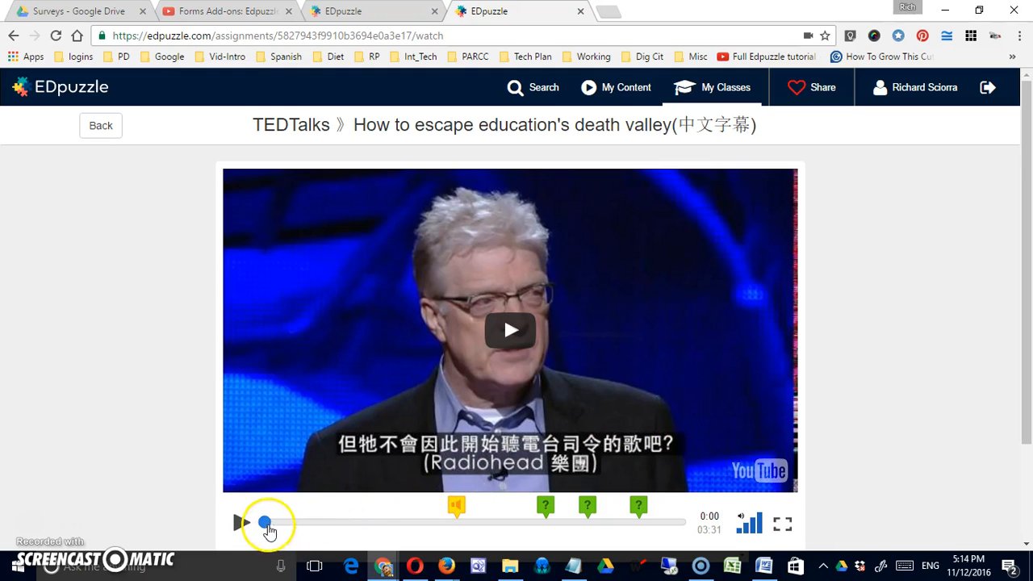
{"action": "left_click", "coordinate": [300, 525]}
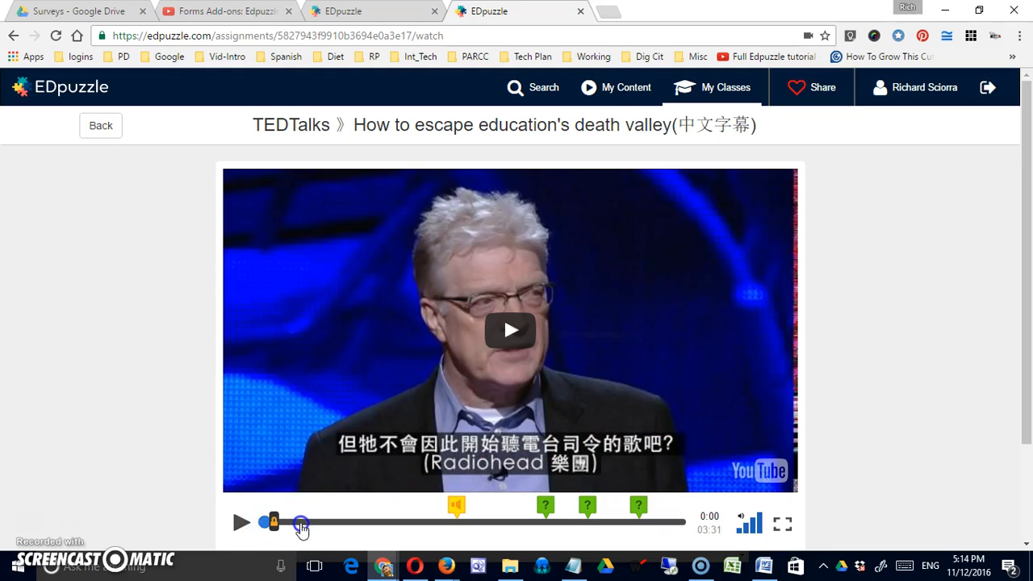
{"action": "left_click", "coordinate": [397, 525]}
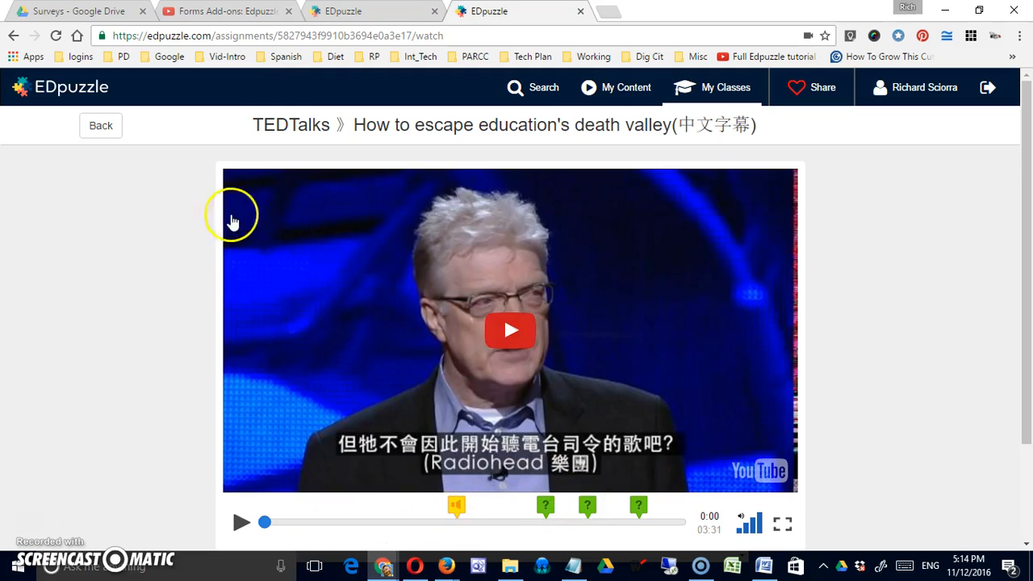
{"action": "left_click", "coordinate": [93, 127]}
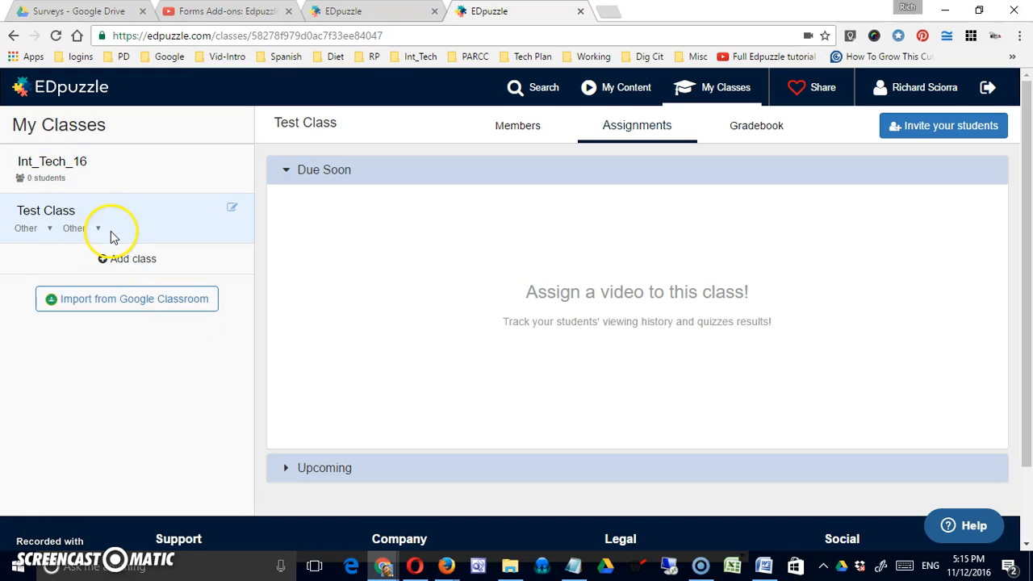
- Collapse the Due Soon section of Test Class and expand the upcoming assignments to view the TEDTalks entry
{"action": "left_click", "coordinate": [64, 205]}
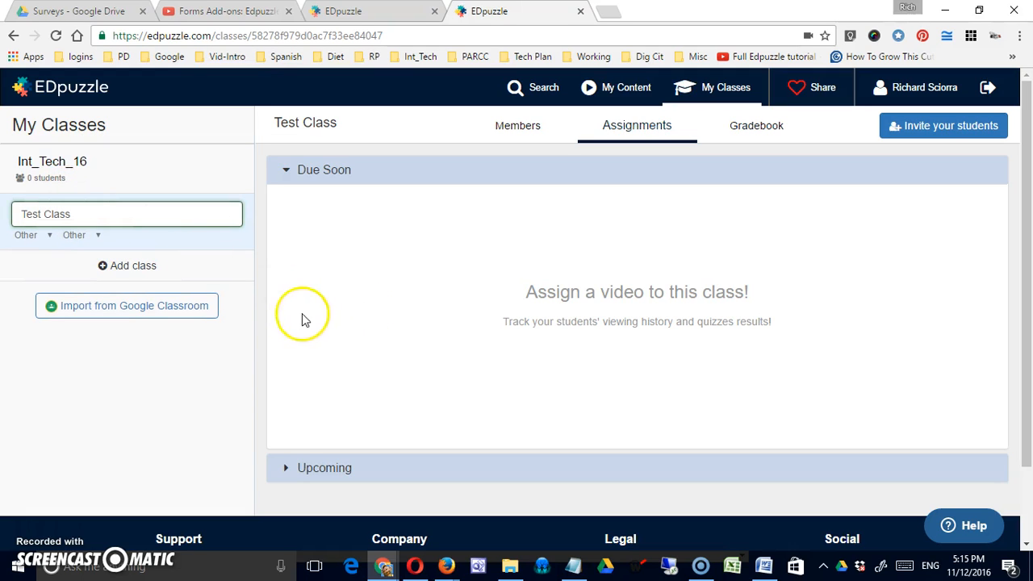
{"action": "left_click_drag", "start_coordinate": [265, 313], "coordinate": [347, 270]}
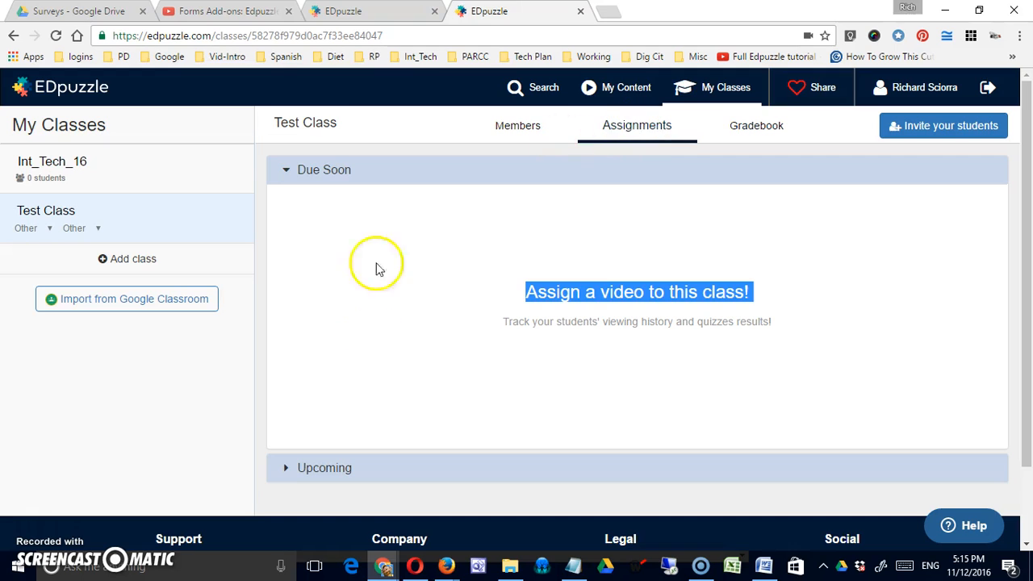
{"action": "left_click", "coordinate": [284, 172]}
{"action": "left_click", "coordinate": [285, 205]}
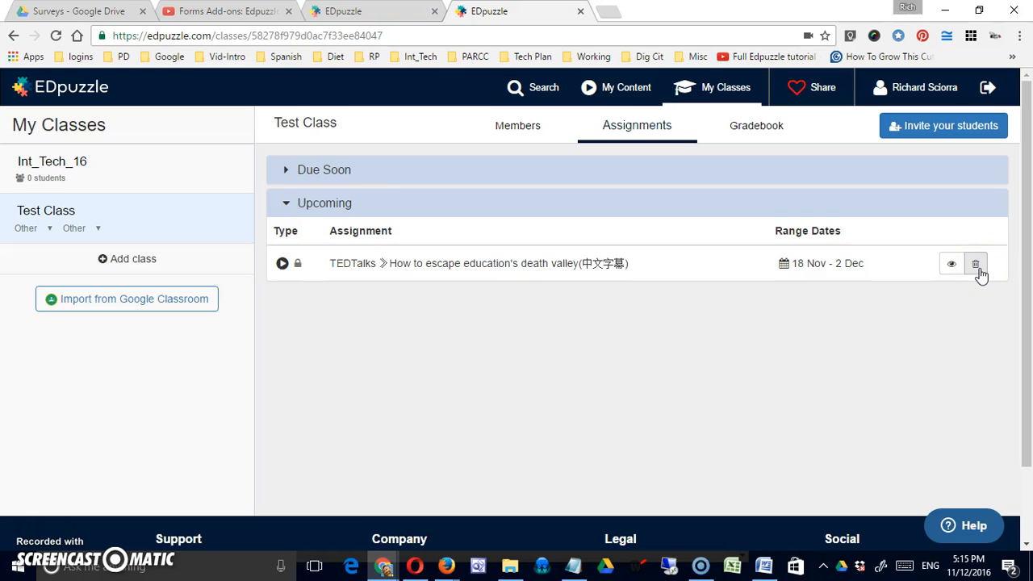
{"action": "left_click", "coordinate": [549, 264]}
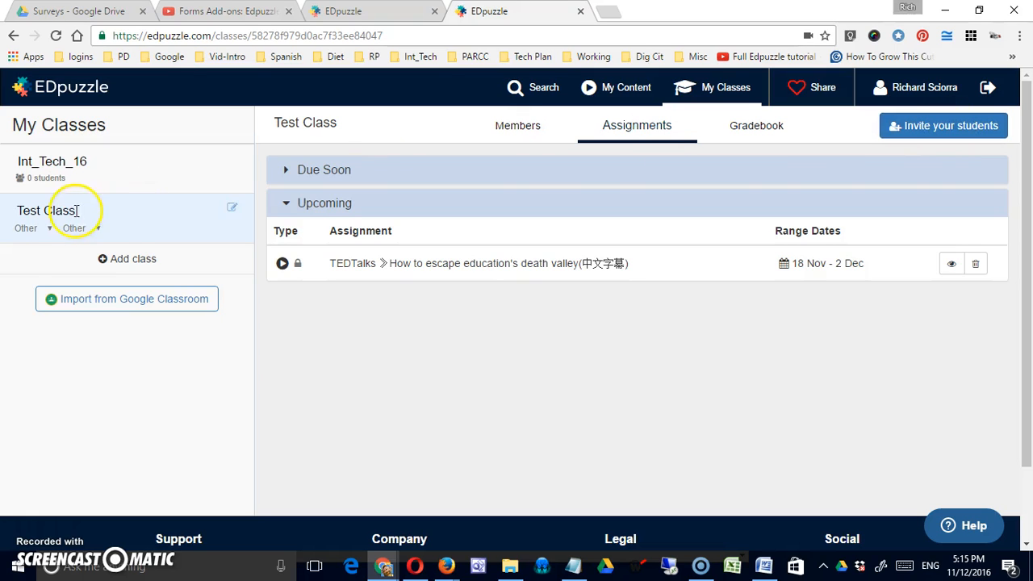
- View the ways to invite students to Test Class, close them, and show the class's member list
{"action": "left_click", "coordinate": [901, 129]}
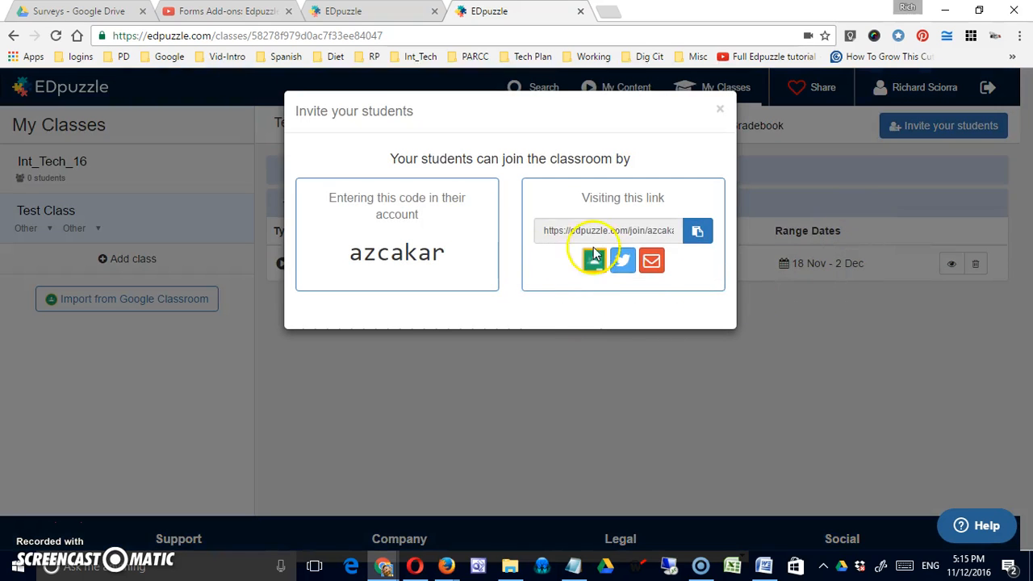
{"action": "left_click", "coordinate": [720, 108]}
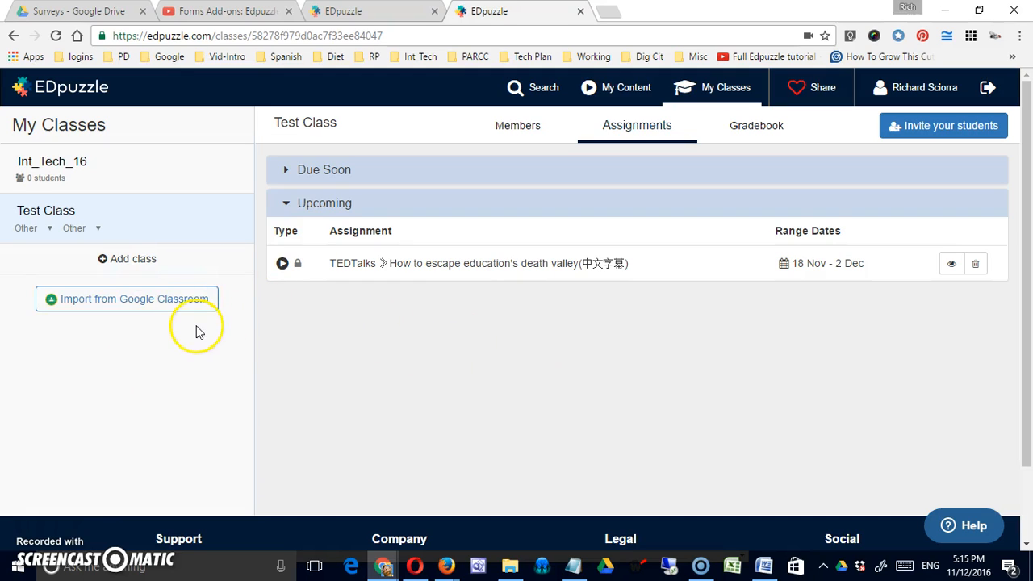
{"action": "left_click", "coordinate": [110, 303]}
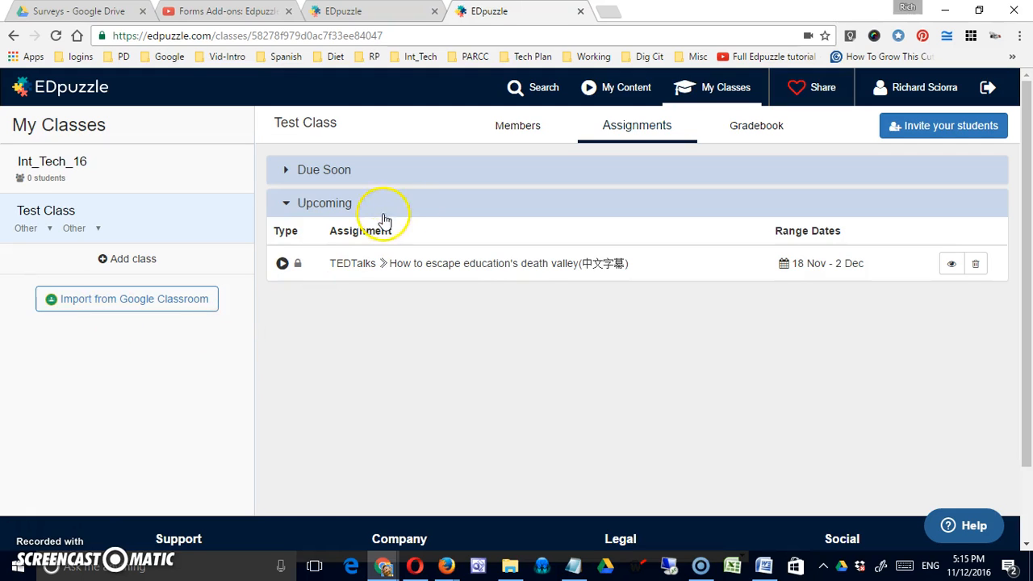
{"action": "left_click", "coordinate": [532, 135]}
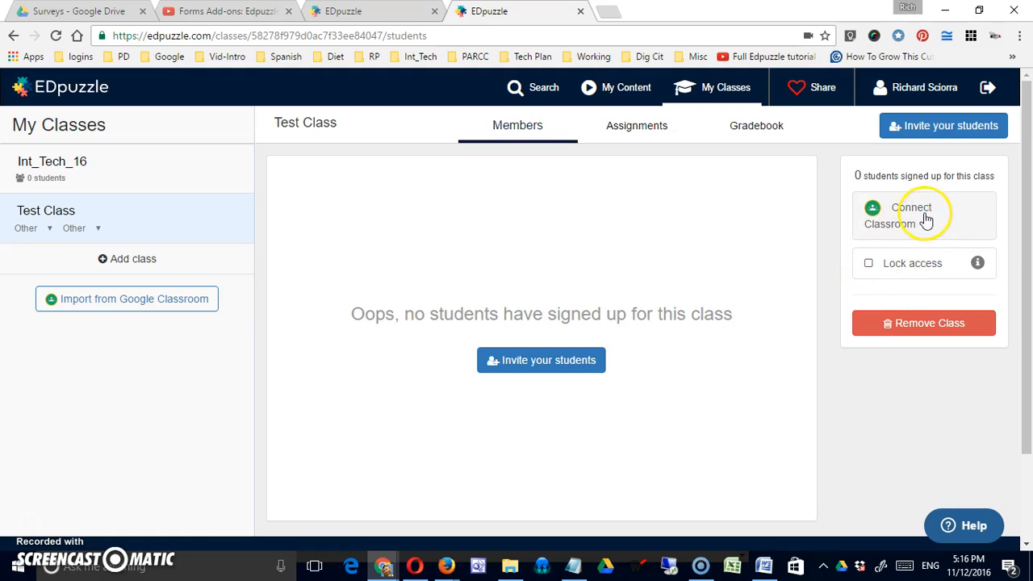
- Lock access to Test Class for new students and unlock it again
{"action": "left_click", "coordinate": [870, 263]}
{"action": "left_click", "coordinate": [869, 265]}
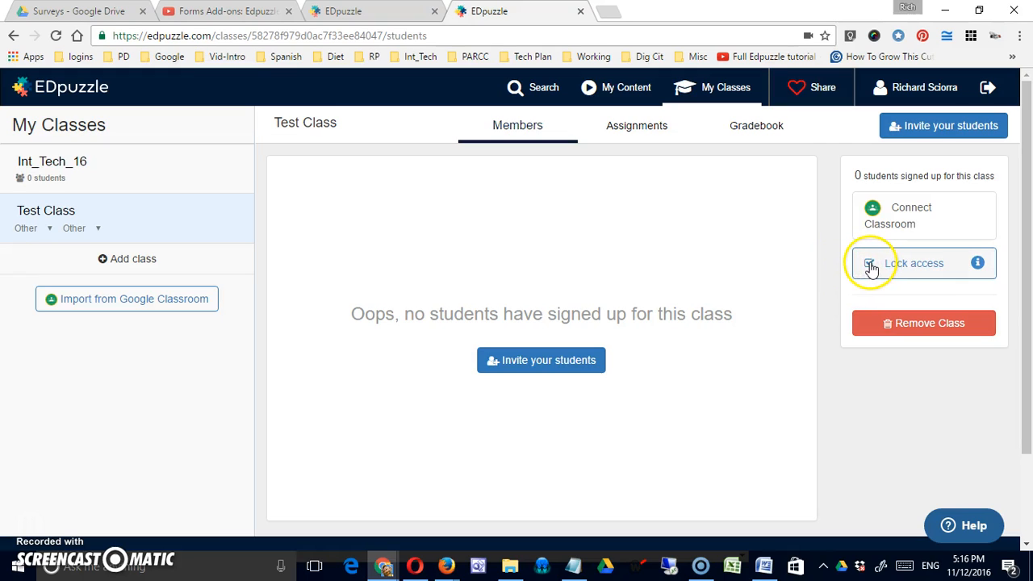
{"action": "left_click", "coordinate": [870, 265]}
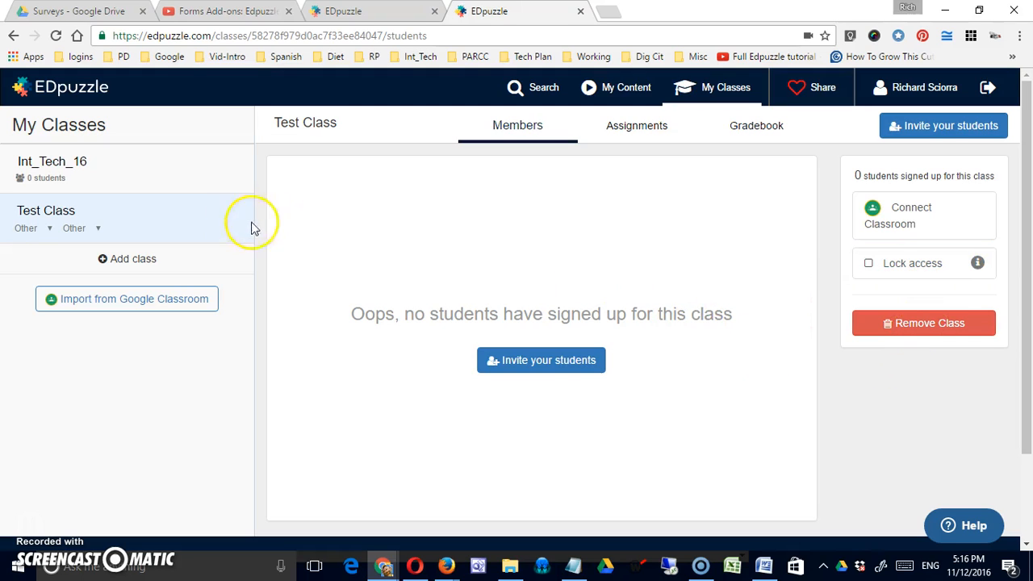
- Remove Test Class from the class list, confirming the removal, and go to the My Content video library
{"action": "left_click", "coordinate": [903, 325]}
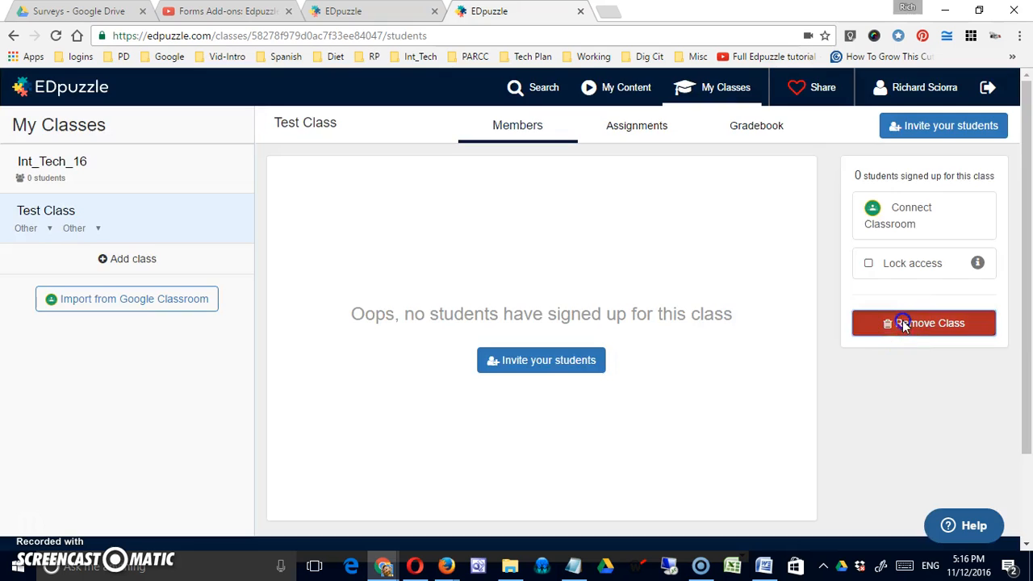
{"action": "left_click", "coordinate": [706, 199]}
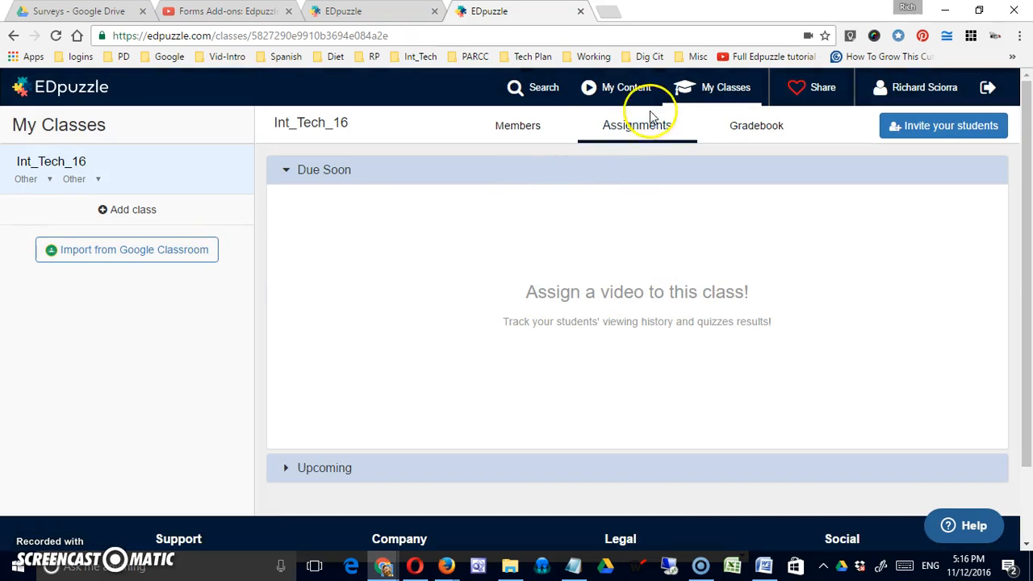
{"action": "left_click", "coordinate": [633, 97]}
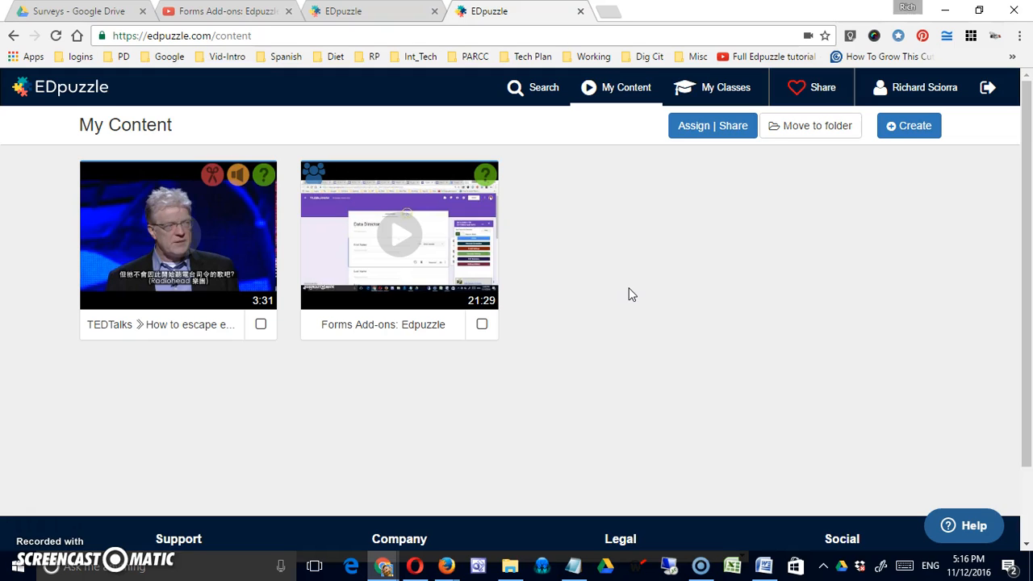
{"action": "left_click", "coordinate": [618, 294]}
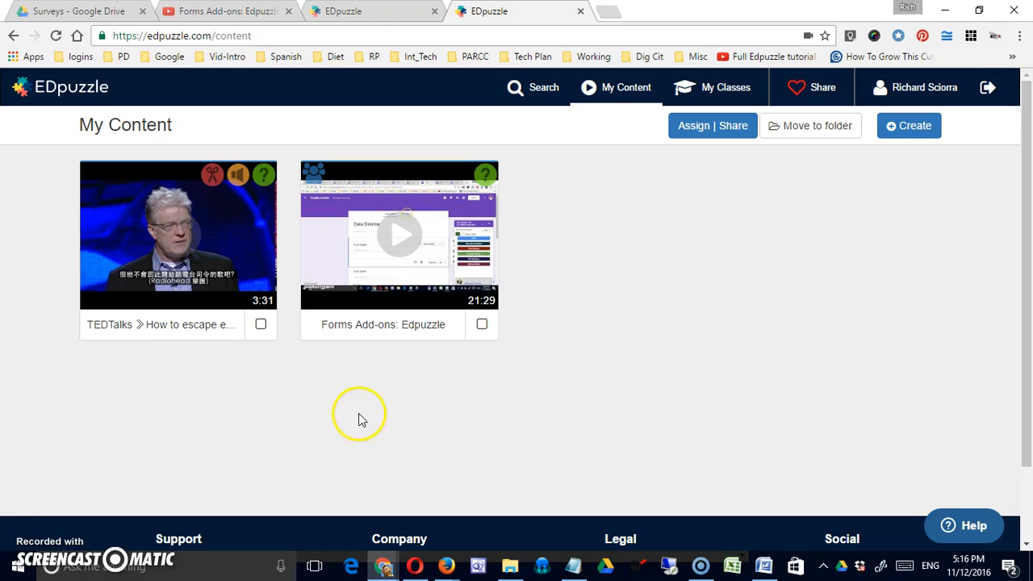